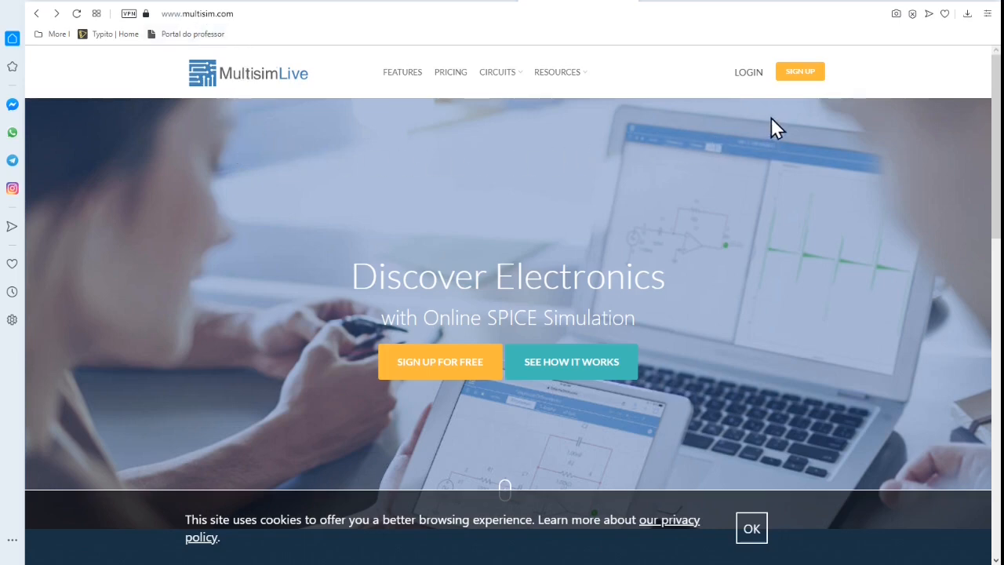
Open the account sign-up form and look through its fields down to the account creation option.
left_click(801, 74)
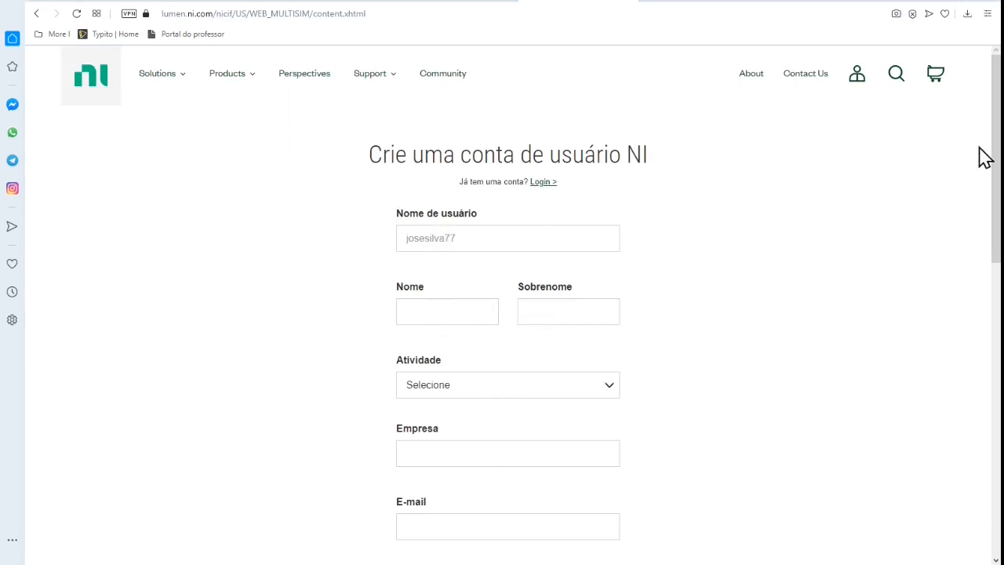
scroll(996, 134, "down", 3)
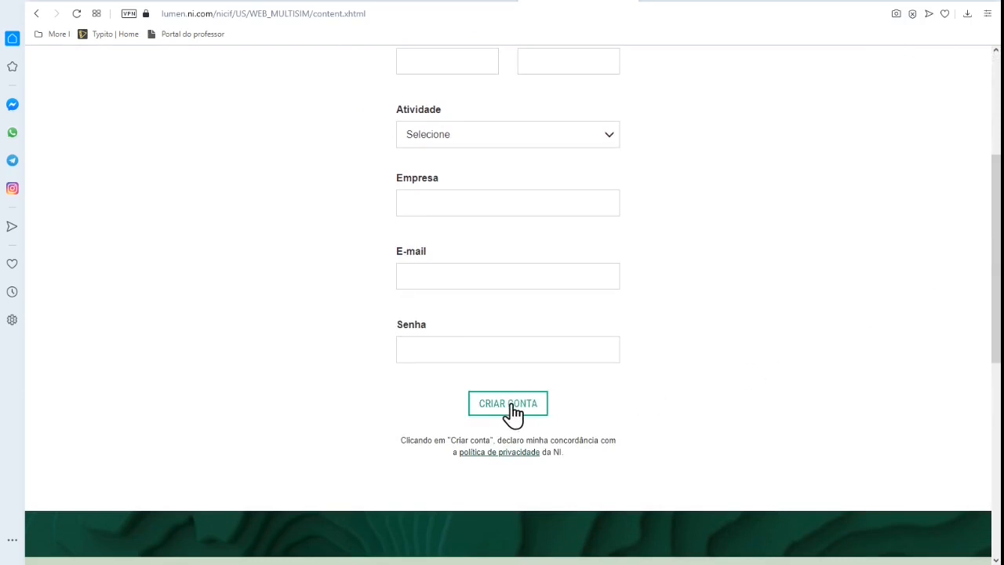
left_click_drag(993, 309, 989, 201)
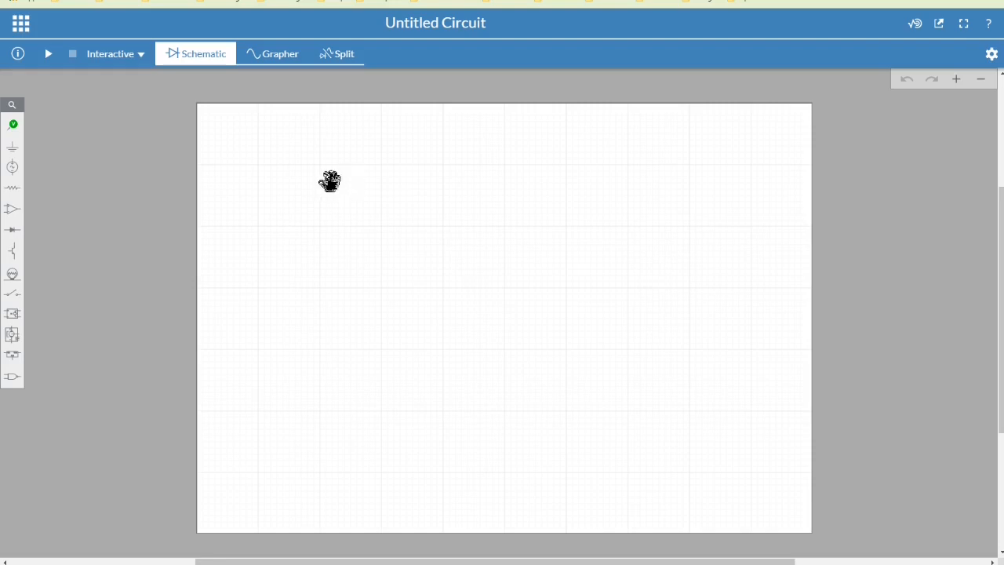
Rename the untitled circuit as "Circuito 1".
left_click(389, 22)
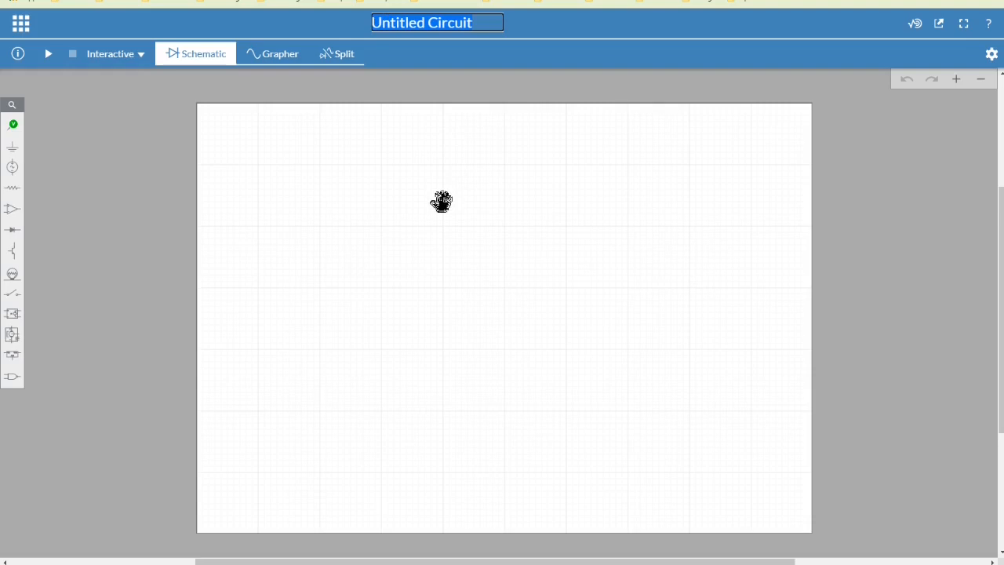
type("Circuti")
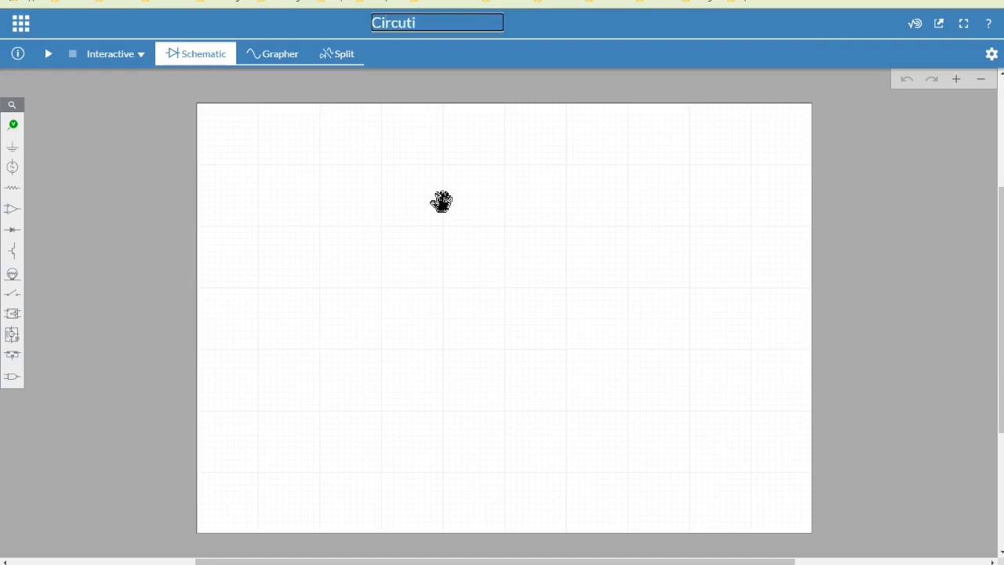
key("BackSpace")
key("BackSpace")
type("ito 1")
key("Return")
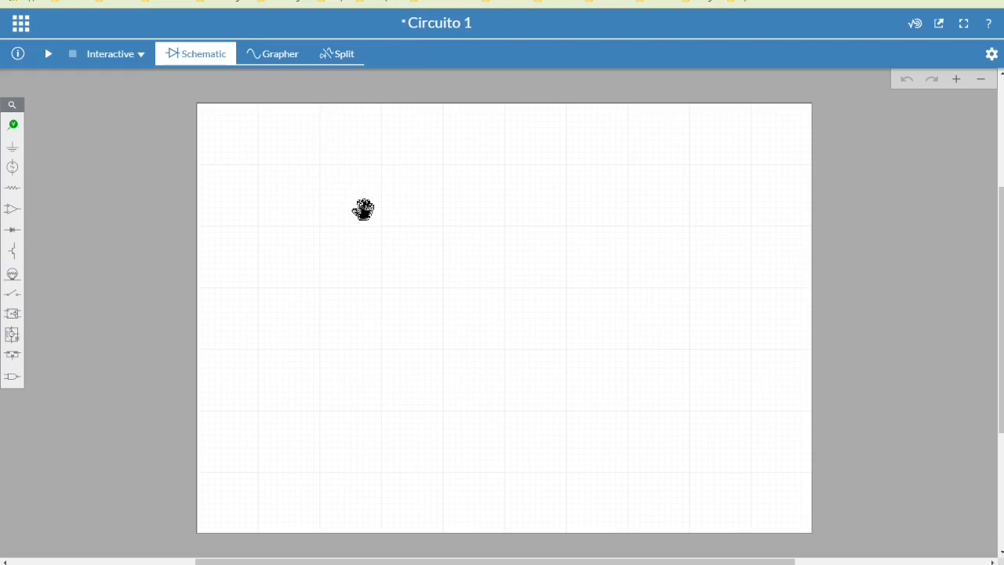
left_click(20, 27)
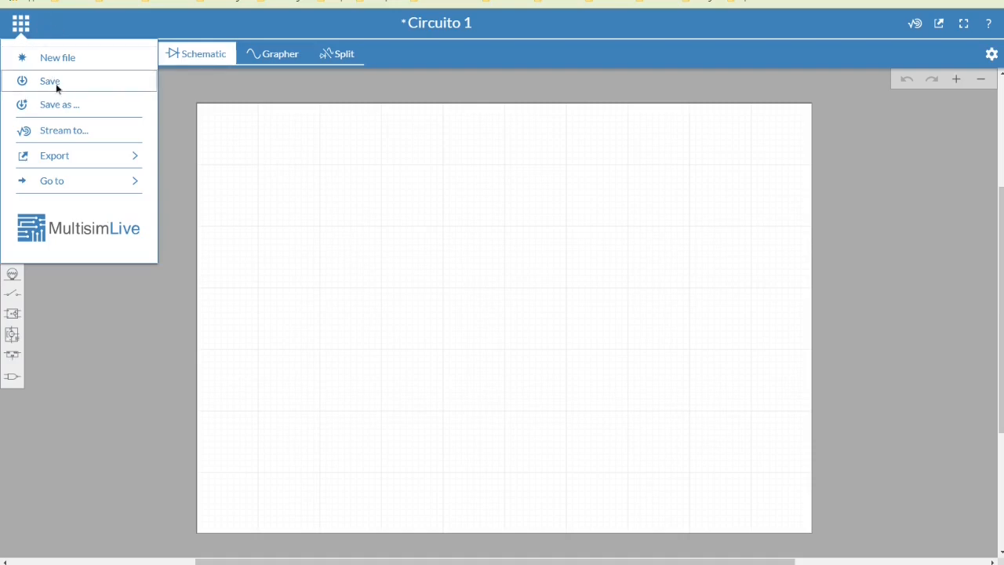
left_click(274, 151)
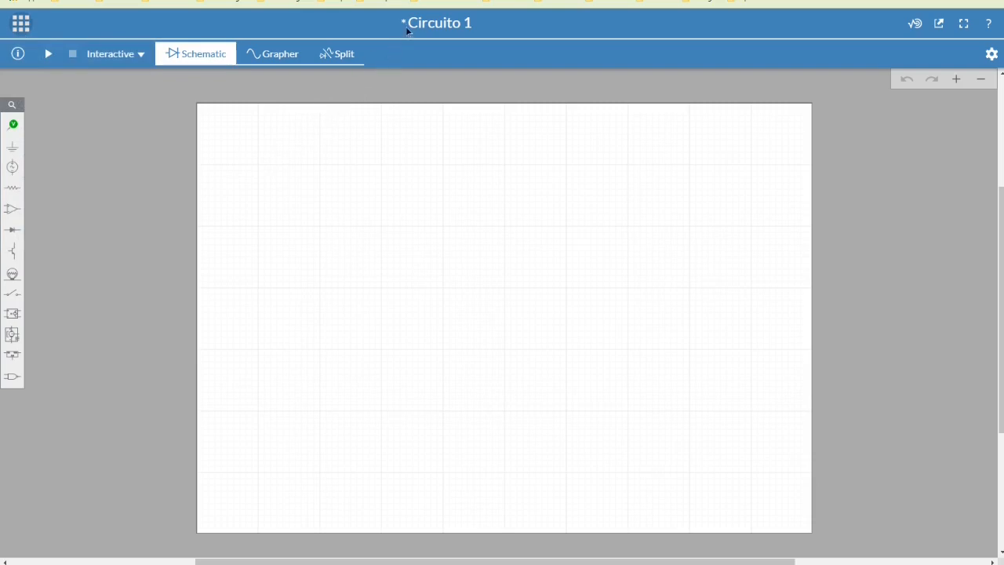
left_click(409, 25)
Save the circuit with public visibility and the description "Circuito exemplo".
left_click(21, 23)
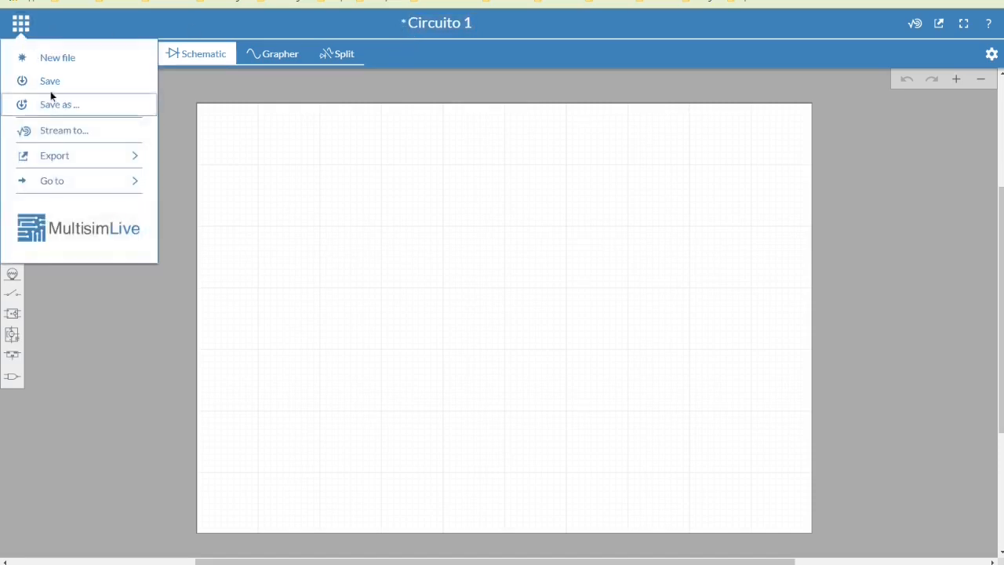
left_click(50, 83)
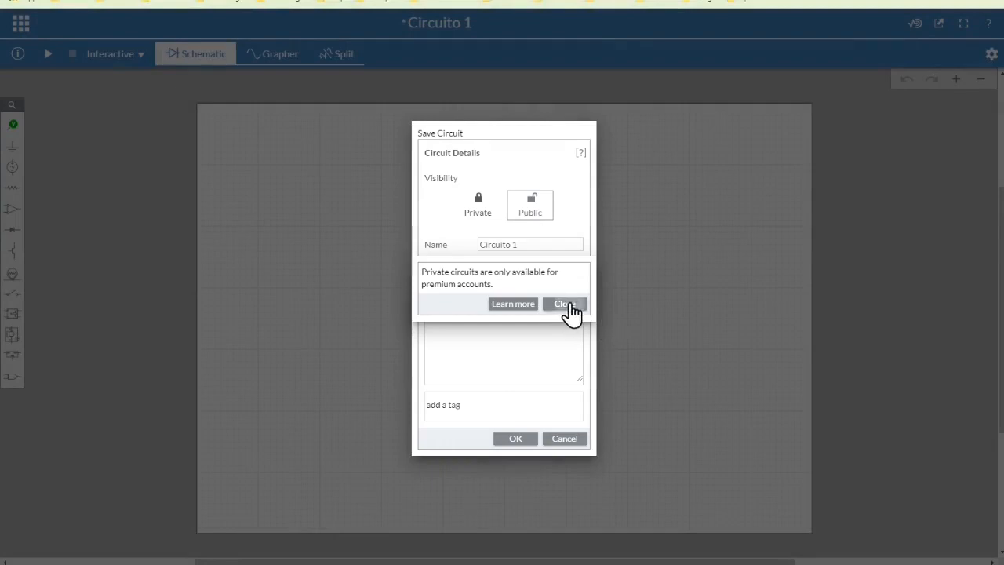
left_click(569, 306)
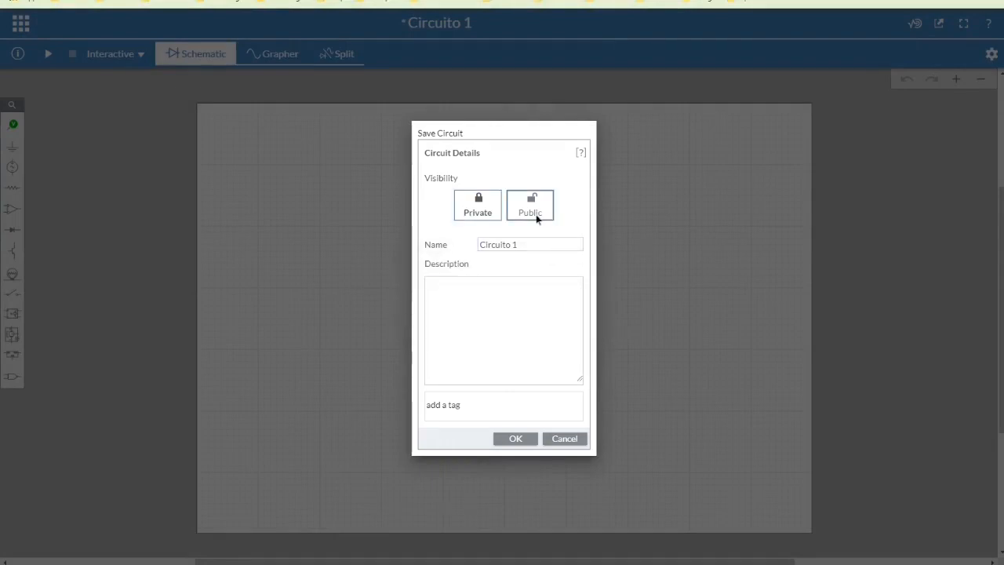
left_click(536, 214)
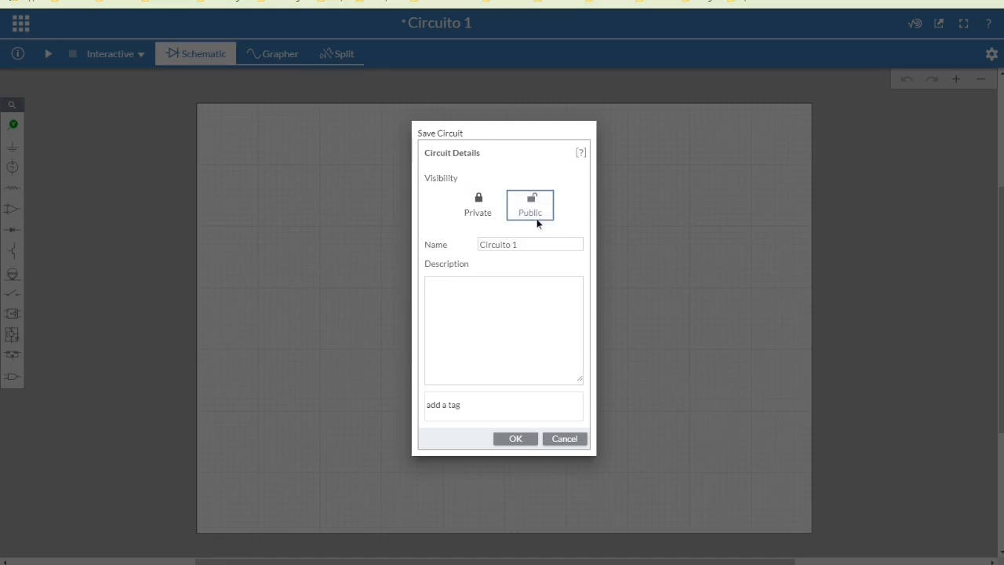
left_click(497, 323)
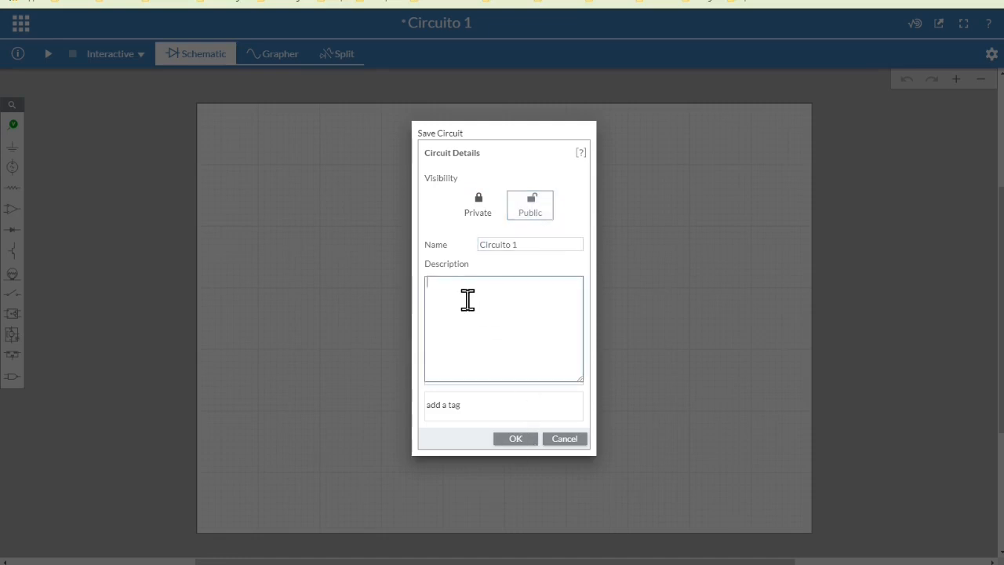
type("Circuito exemplo")
left_click(515, 441)
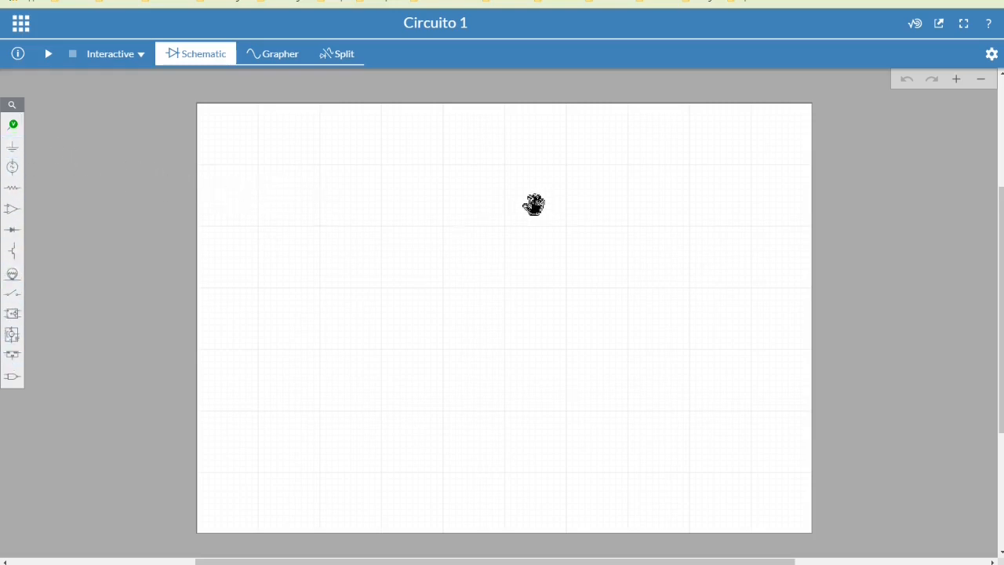
Place a horizontal resistor in the upper-left area of the schematic sheet.
left_click(956, 80)
left_click(956, 80)
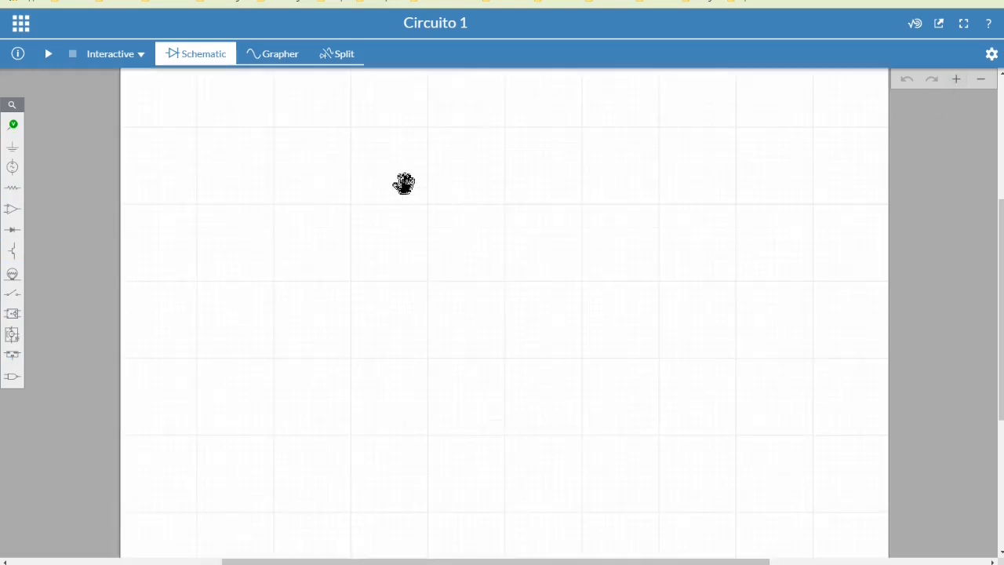
left_click_drag(403, 183, 332, 227)
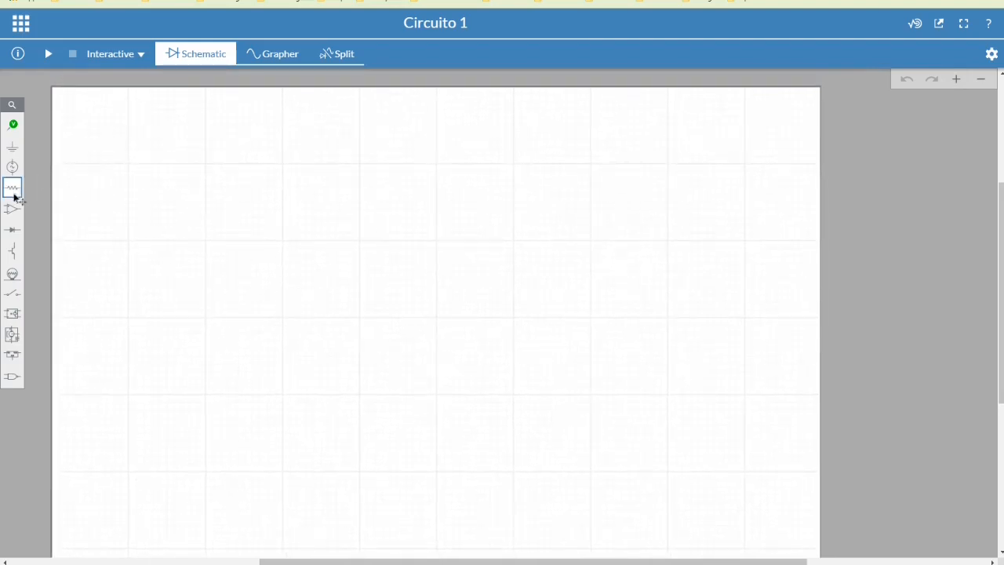
left_click_drag(11, 193, 247, 180)
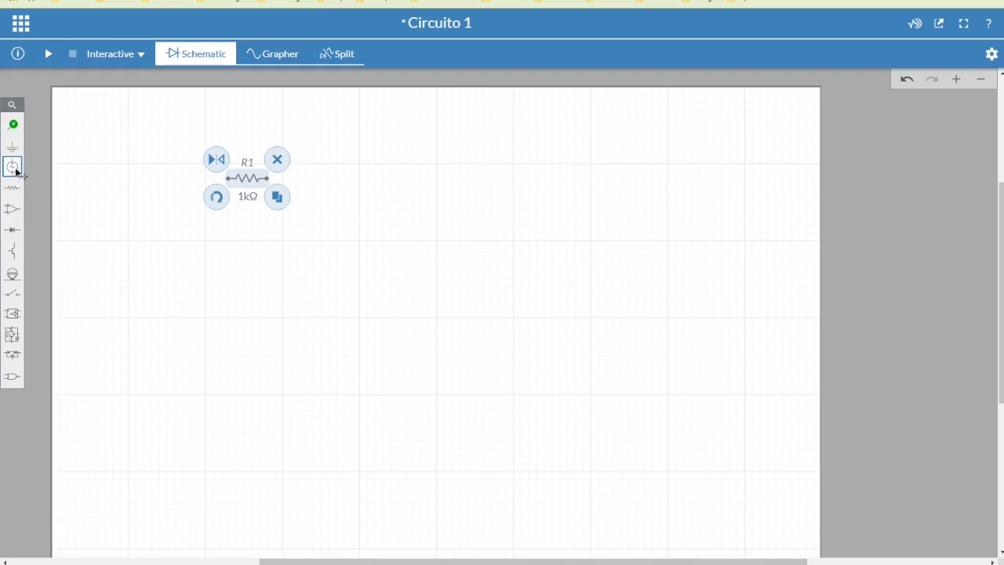
Search the component library for "voltage" and "current", and examine the available current sources and probes.
left_click(15, 111)
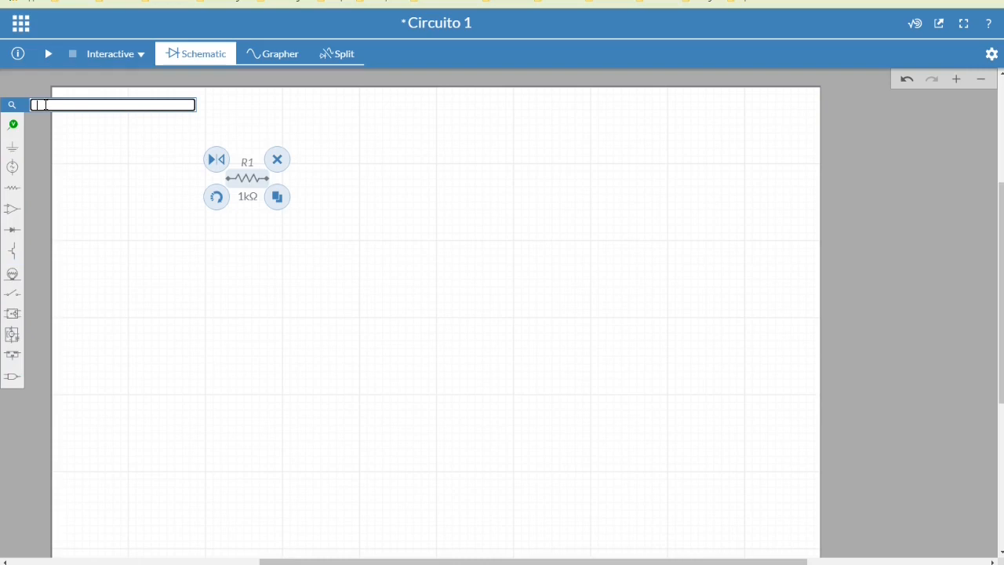
type("voltage")
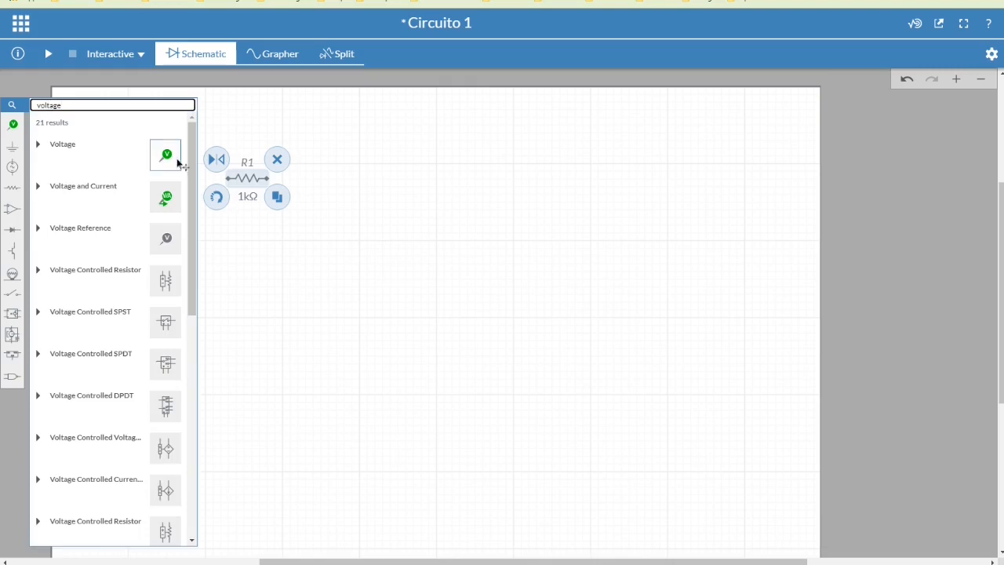
mouse_move(196, 160)
left_mouse_down()
mouse_move(193, 369)
mouse_move(189, 228)
mouse_move(200, 149)
left_mouse_up()
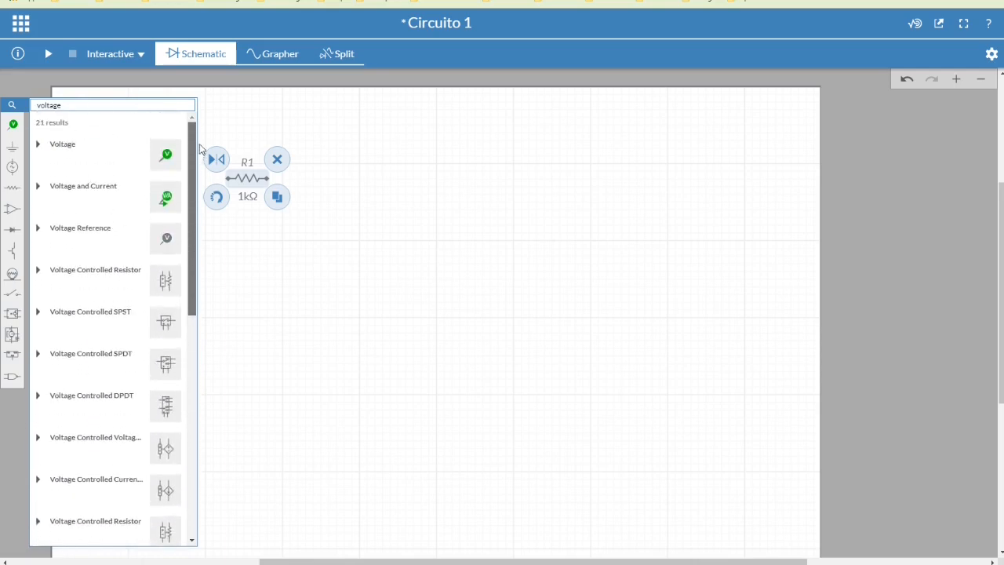
double_click(71, 105)
type("current")
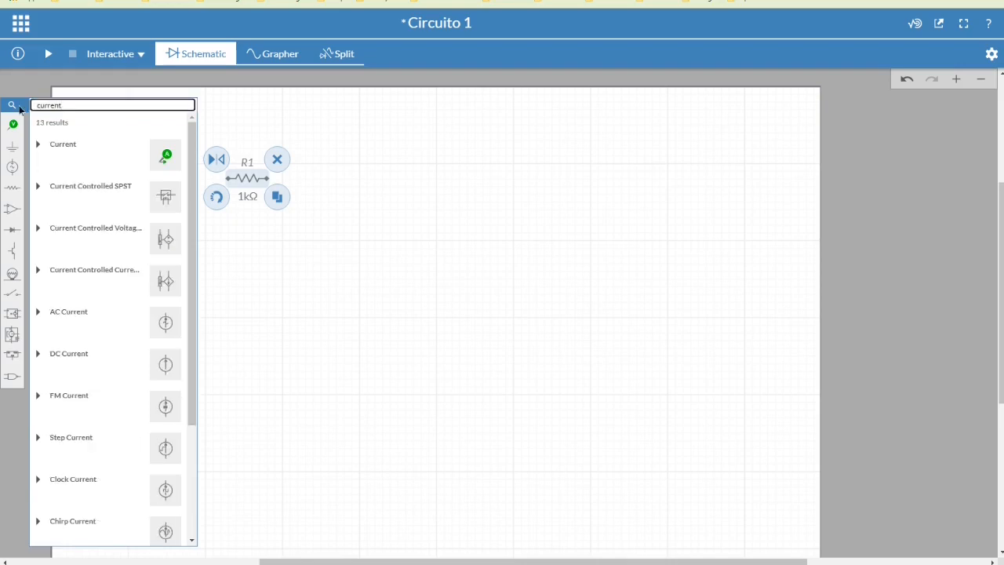
mouse_move(193, 137)
left_mouse_down()
mouse_move(196, 257)
mouse_move(195, 149)
left_mouse_up()
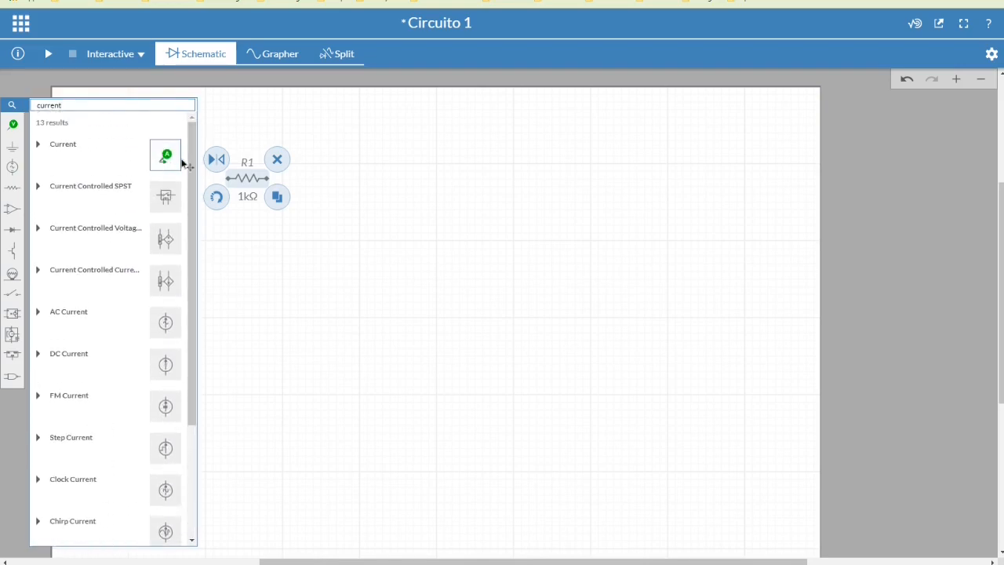
scroll(186, 268, "down", 1)
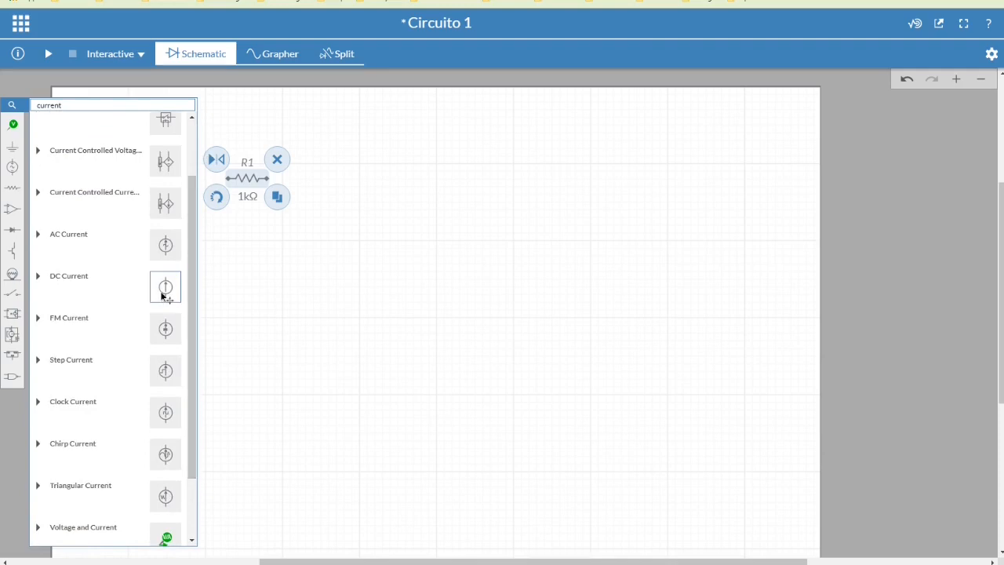
left_click_drag(195, 283, 141, 439)
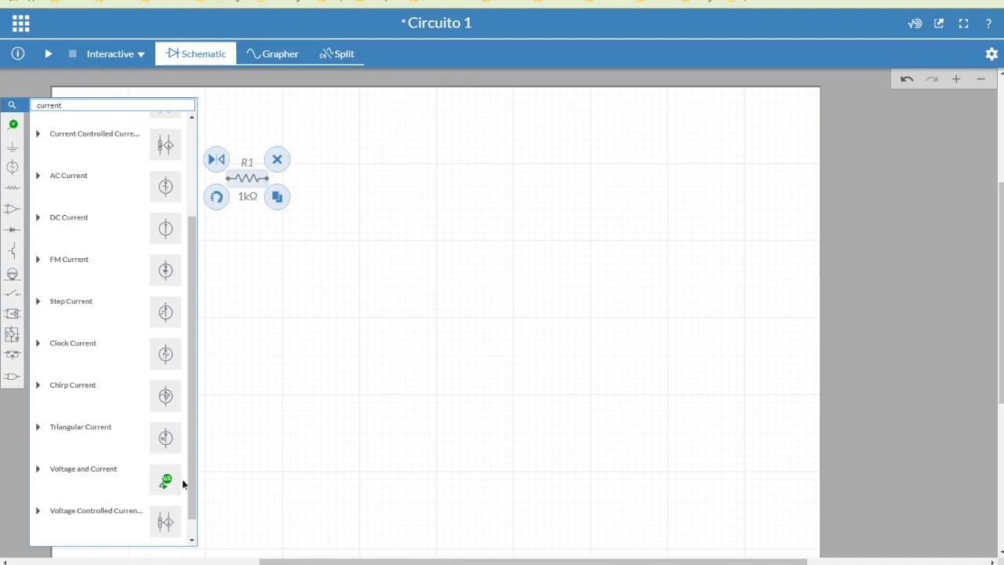
left_click_drag(194, 476, 215, 463)
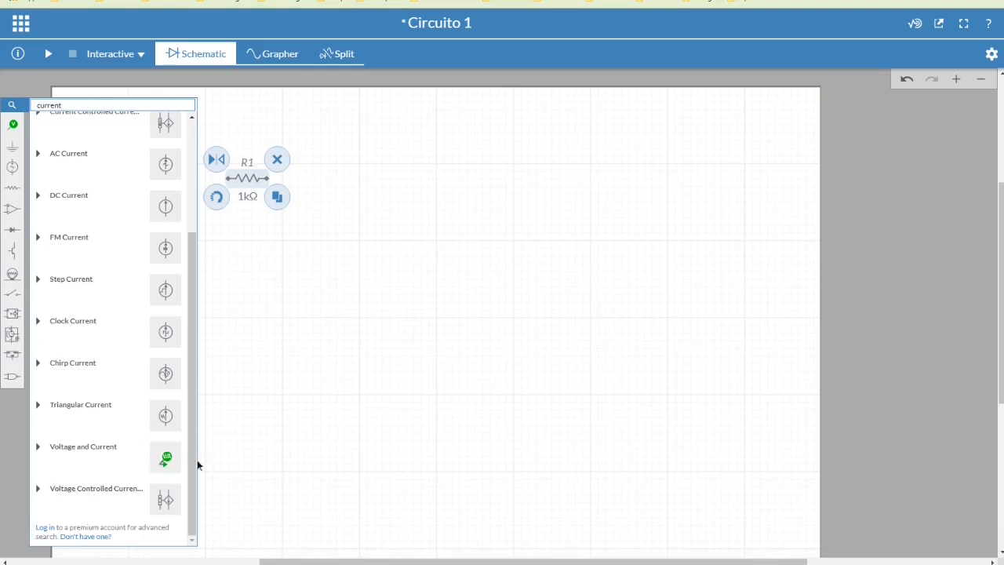
Find the DC Voltage source by searching for "voltage" and place it below and to the left of the resistor.
double_click(70, 105)
type("voltage")
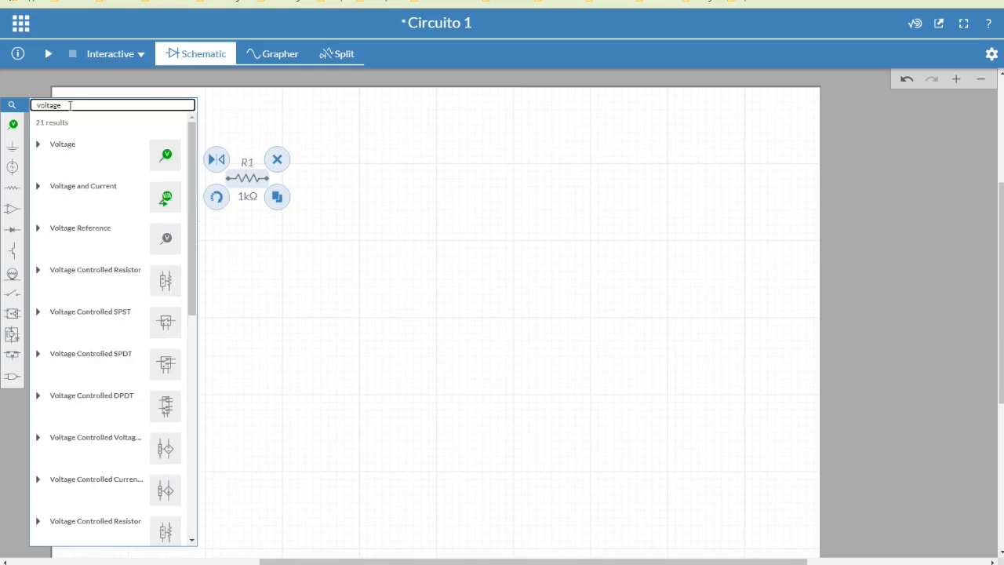
left_click_drag(69, 105, 22, 112)
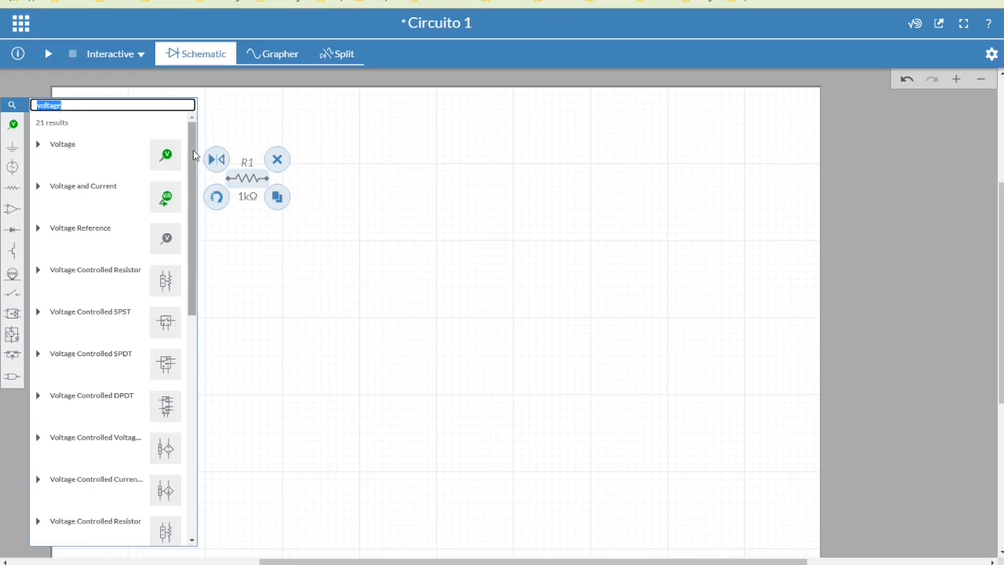
scroll(193, 167, "down", 3)
left_click_drag(197, 207, 199, 363)
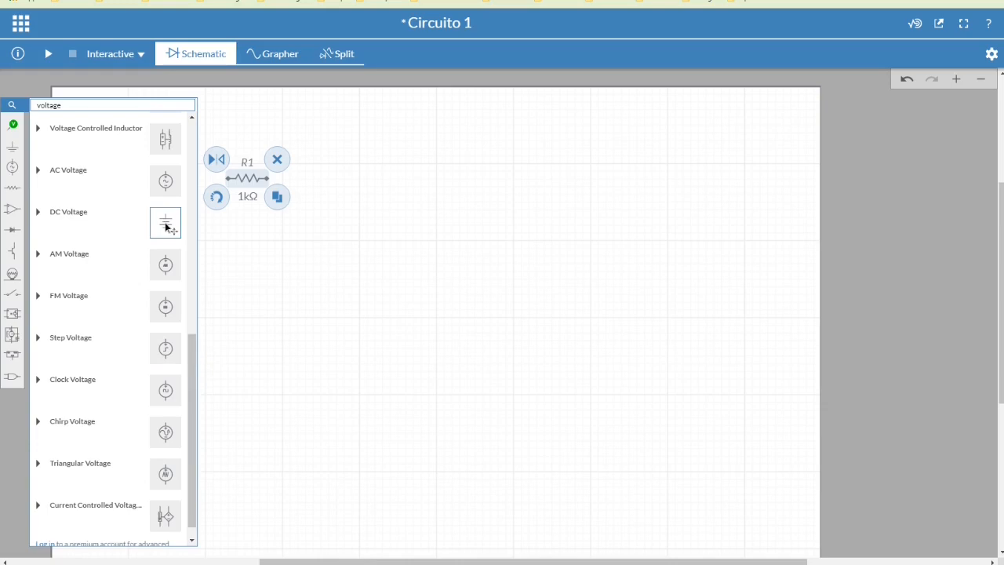
left_click_drag(167, 227, 212, 245)
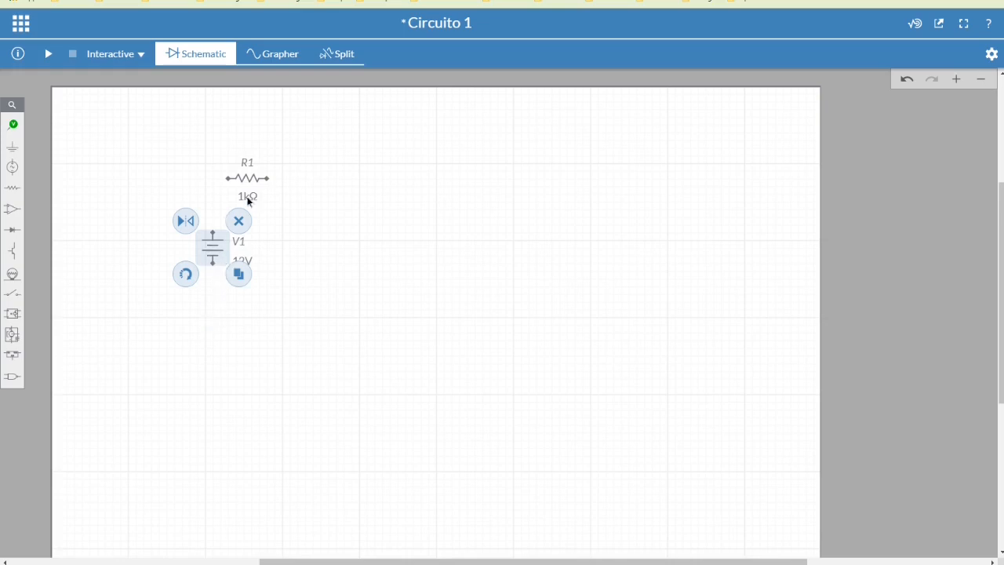
left_click_drag(211, 248, 143, 241)
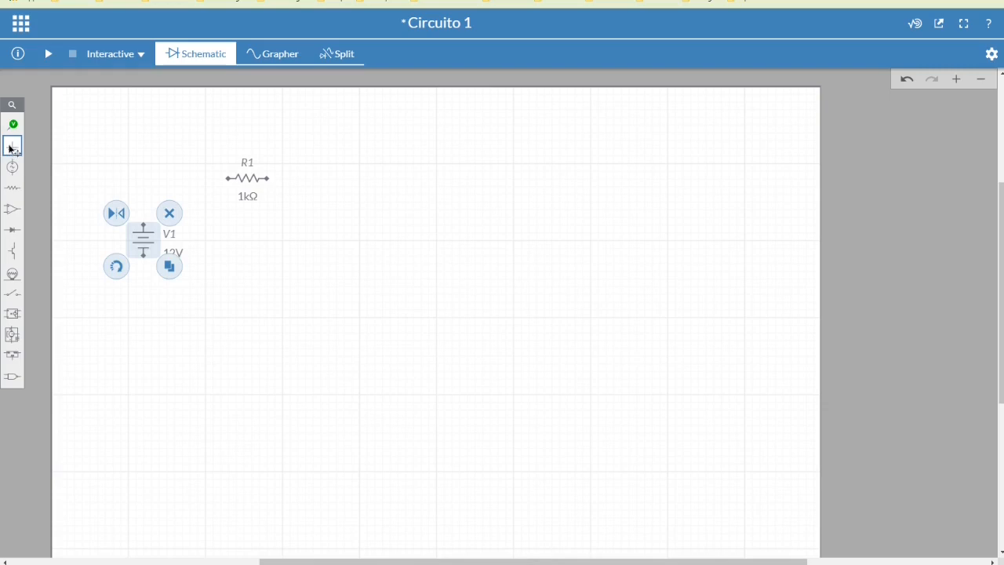
Place a ground below the DC voltage source and shift the resistor slightly left.
left_click_drag(12, 147, 151, 337)
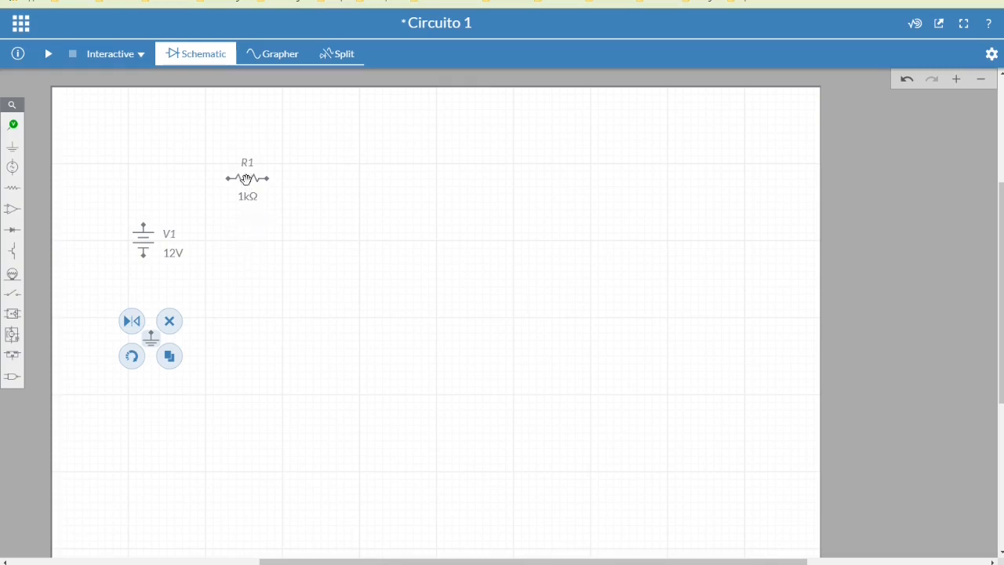
left_click_drag(238, 179, 220, 181)
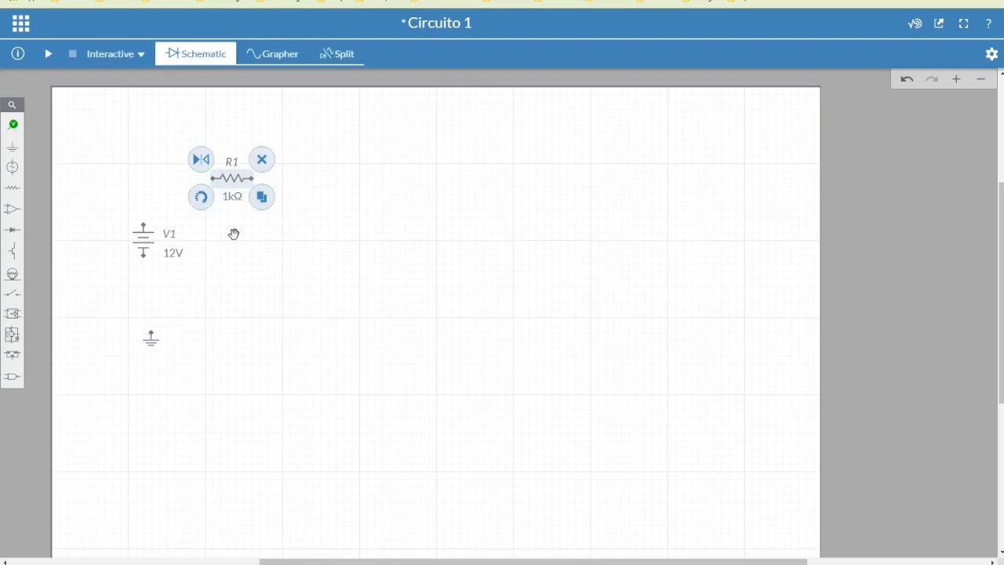
Search for "inductor", place an Inductor to the right of the resistor, and move the resistor further left toward the source.
left_click(12, 104)
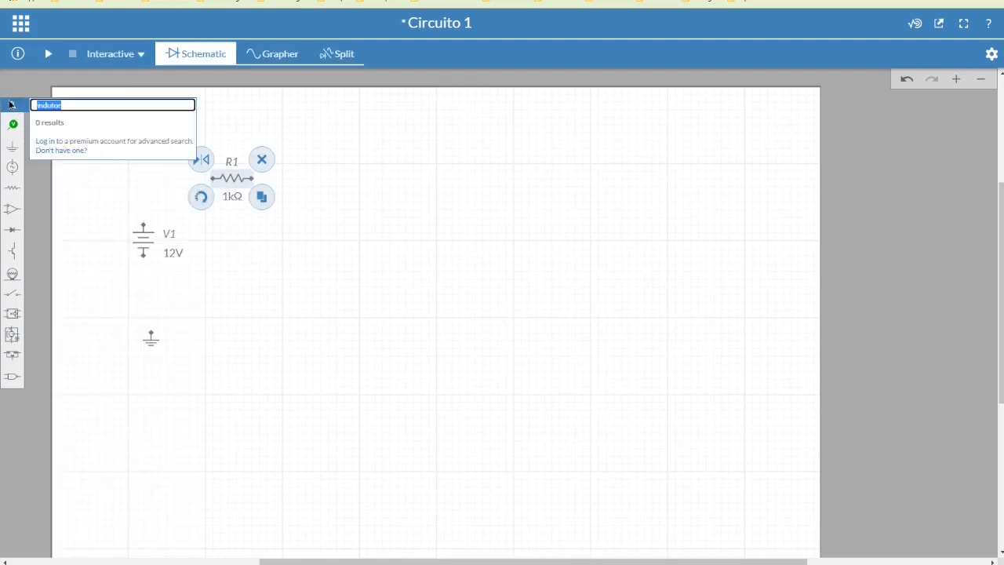
type("ind")
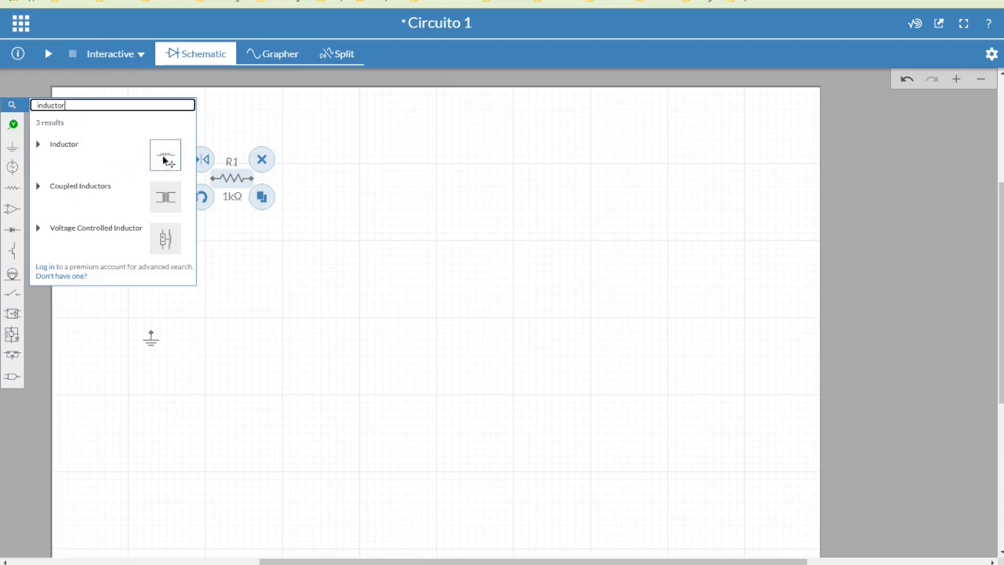
left_click_drag(165, 158, 299, 174)
left_click_drag(233, 178, 209, 178)
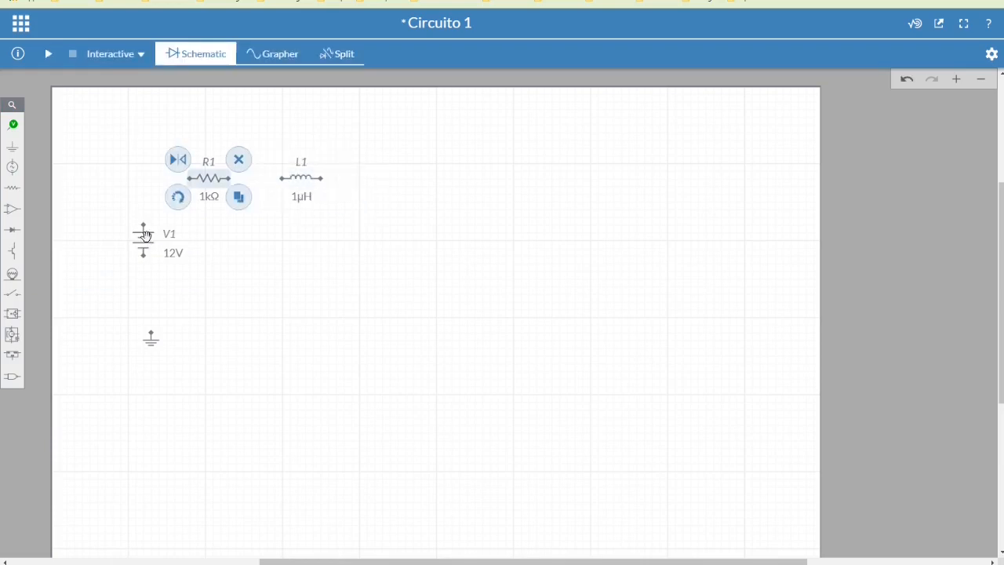
Shift the DC voltage source and ground left, and move the resistor and inductor right to spread out the layout.
left_click_drag(144, 242, 130, 240)
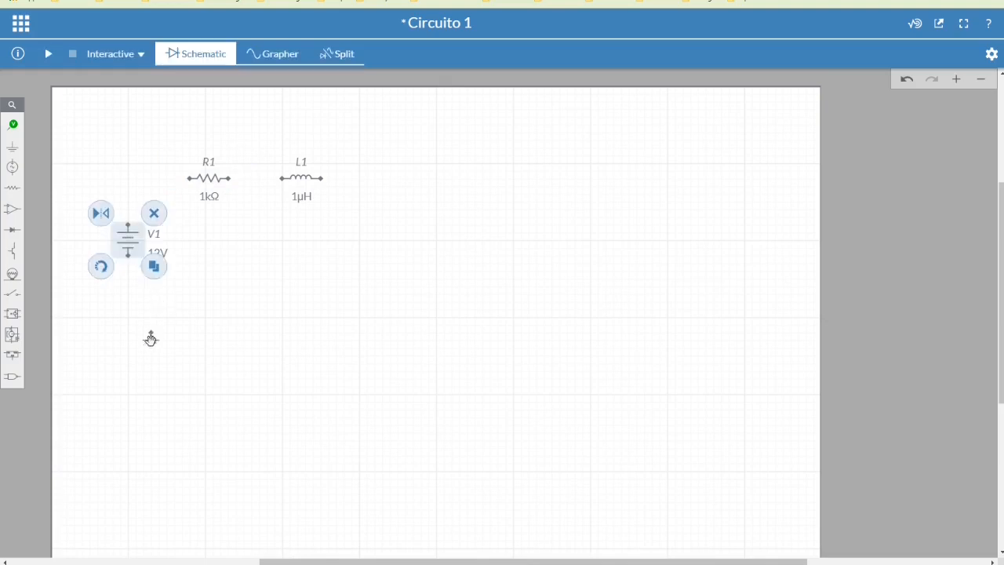
left_click_drag(149, 337, 125, 337)
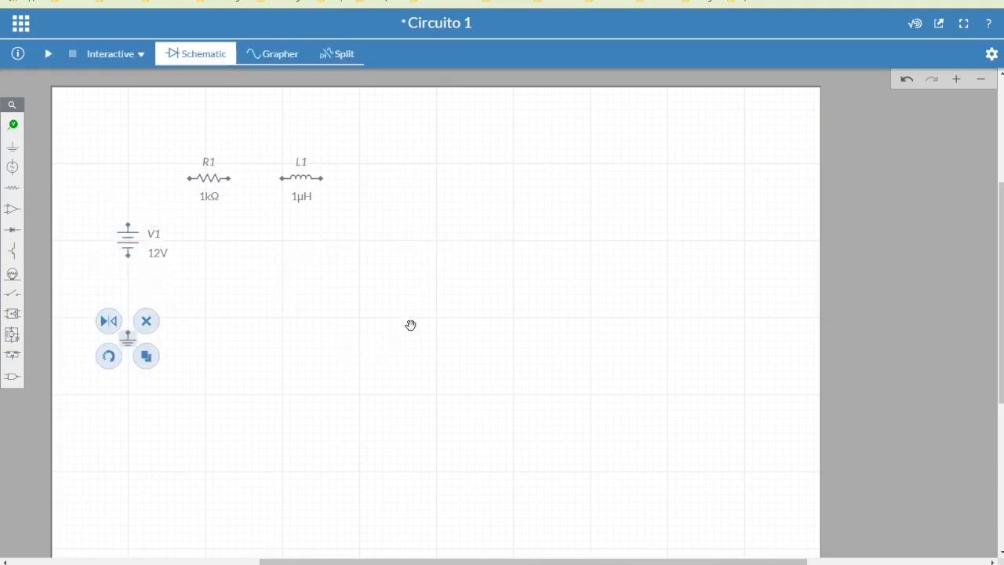
left_click(208, 179)
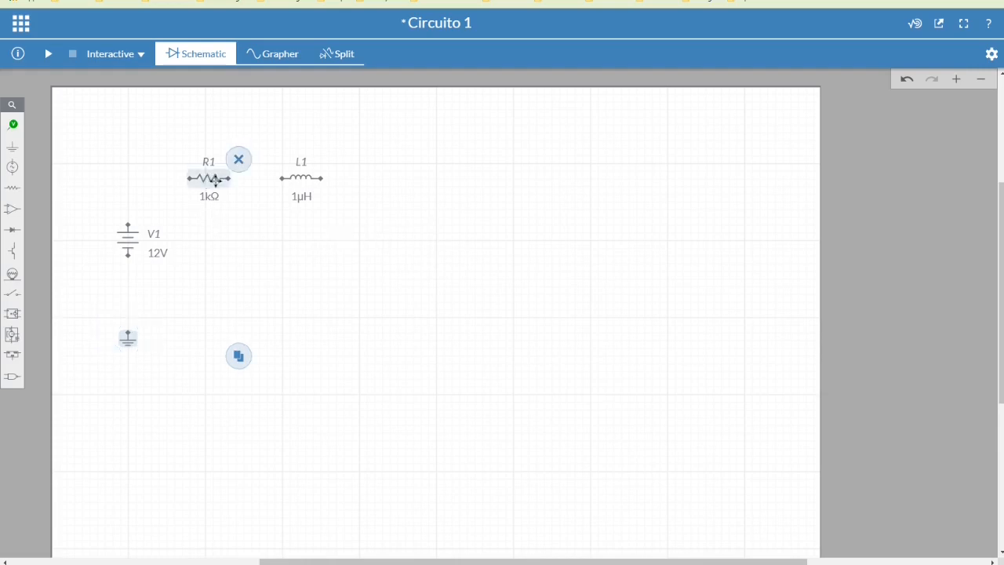
left_click_drag(209, 178, 217, 179)
left_click_drag(301, 178, 339, 179)
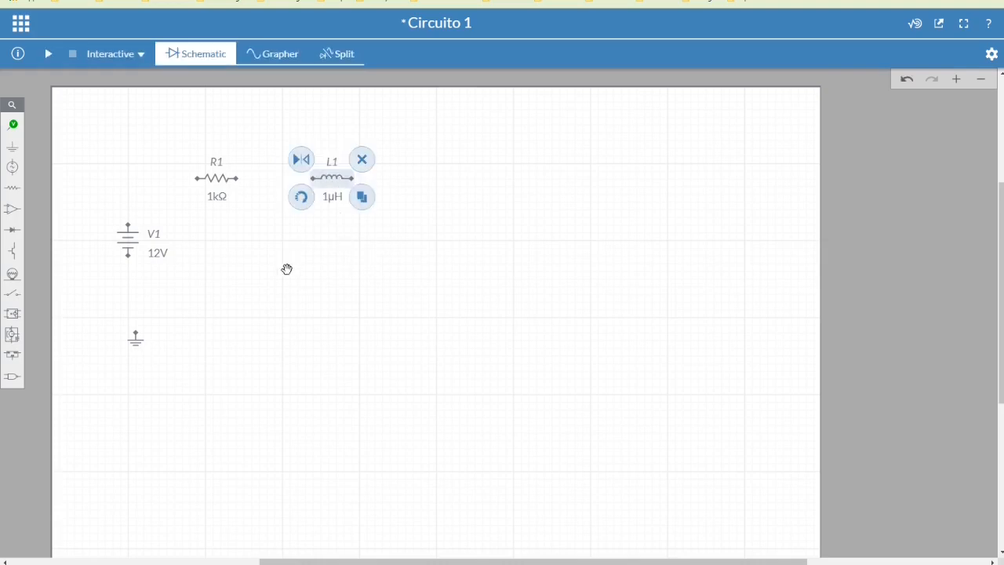
Move the inductor further right from the resistor and align the ground directly beneath the DC voltage source.
left_click(957, 80)
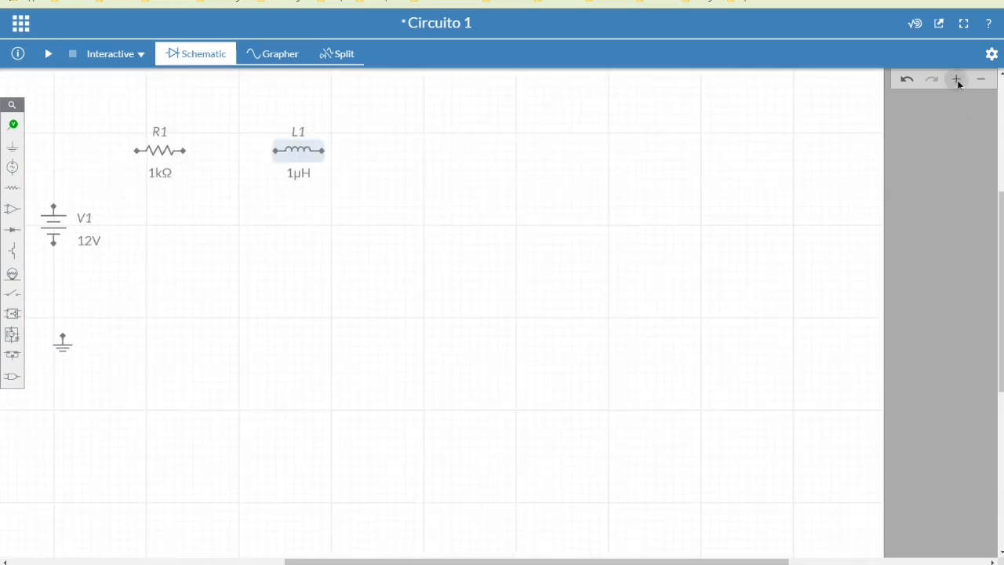
left_click_drag(280, 275, 324, 292)
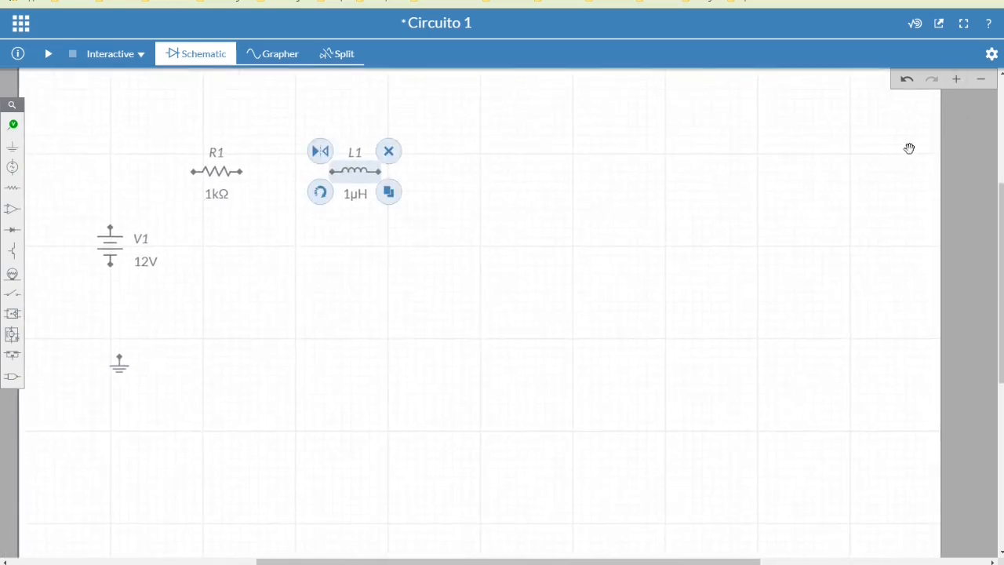
left_click(957, 79)
left_click_drag(319, 269, 452, 363)
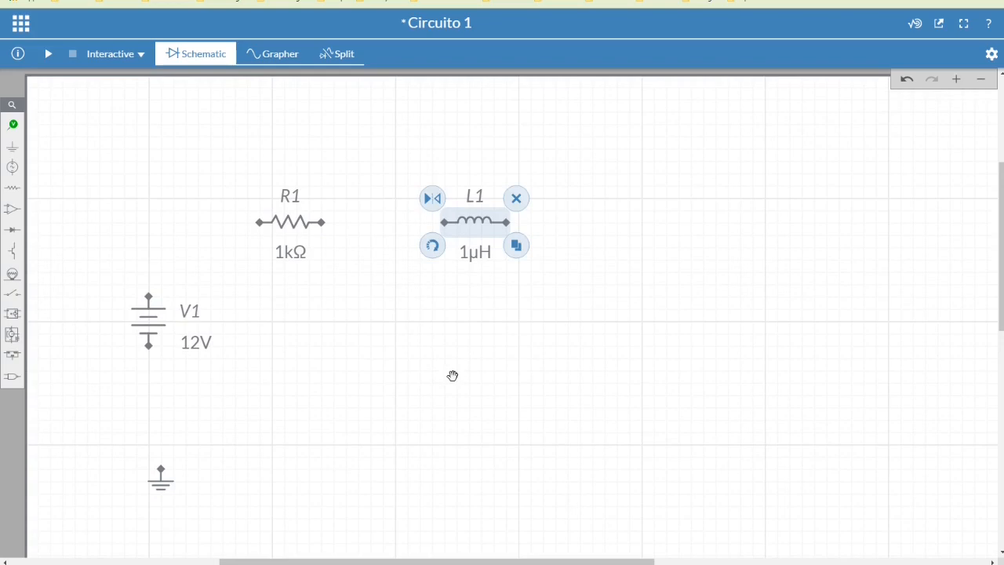
left_click_drag(476, 220, 511, 220)
left_click(163, 473)
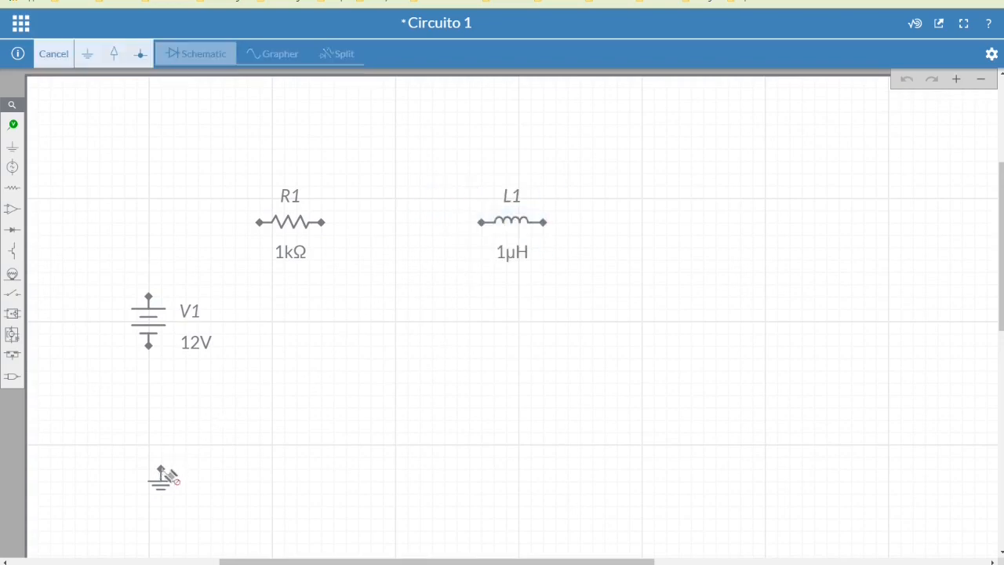
left_click(168, 475)
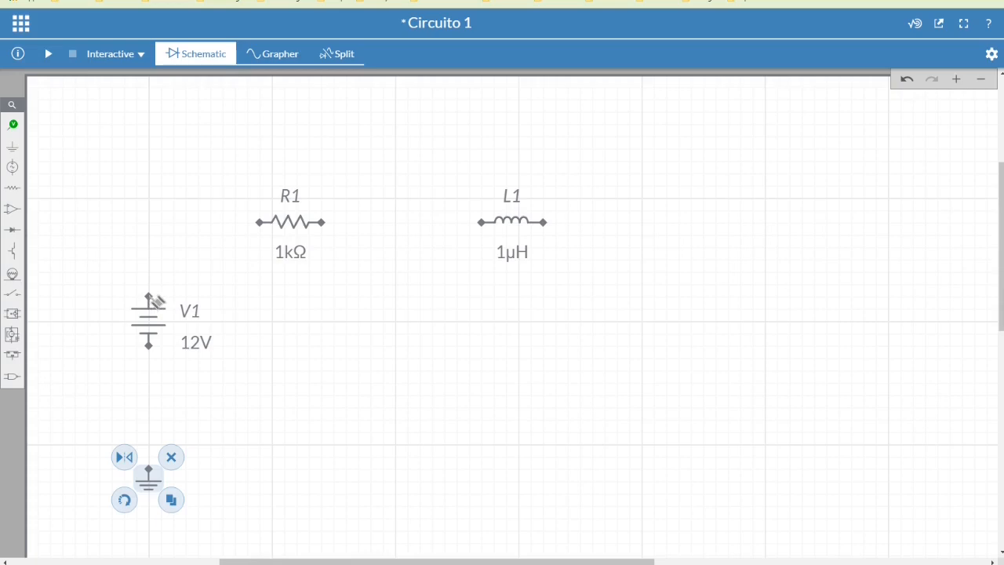
Wire the voltage source's positive terminal to the resistor's left end, and the resistor's right end to the inductor's left end.
left_click_drag(149, 296, 259, 223)
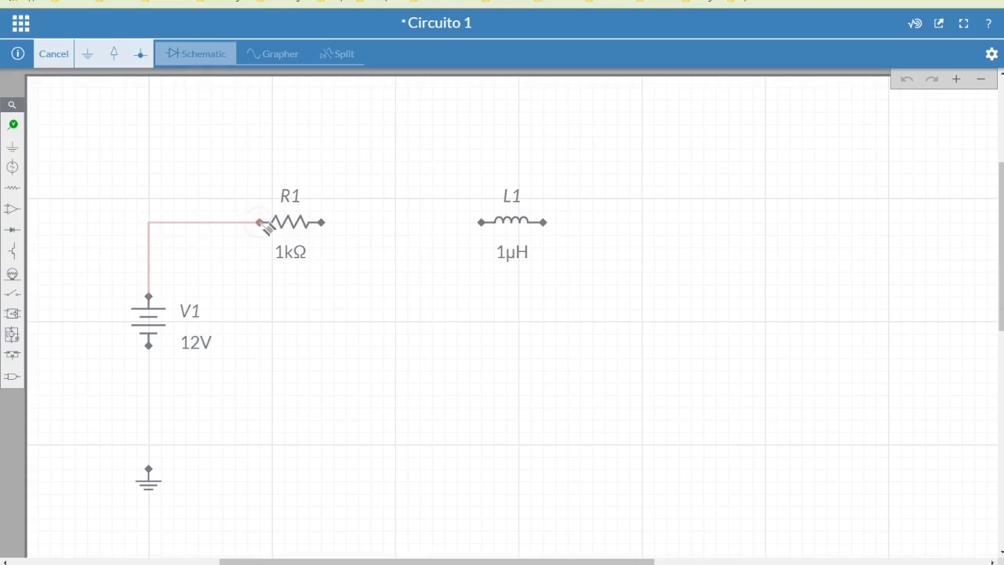
left_click_drag(263, 225, 265, 225)
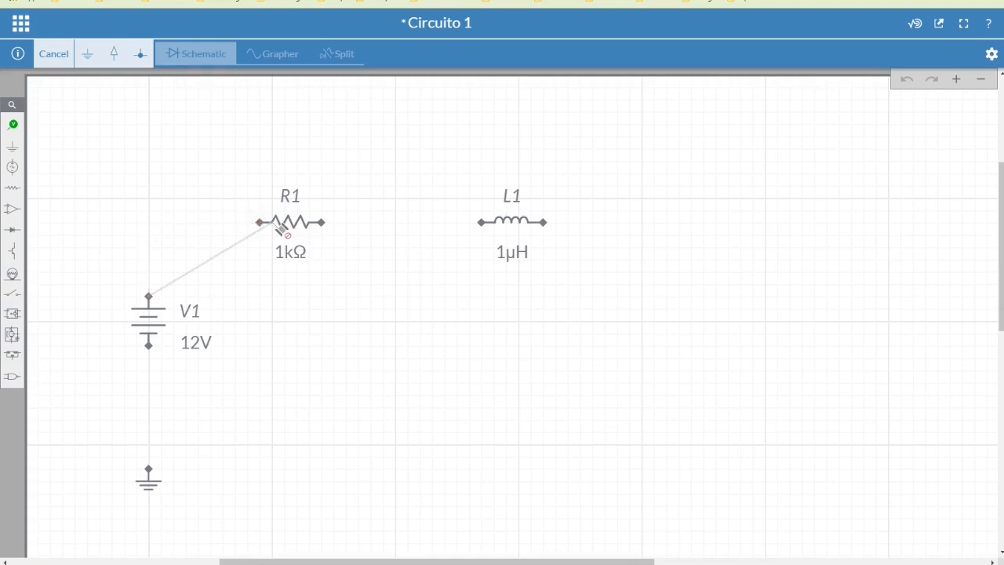
left_click(262, 224)
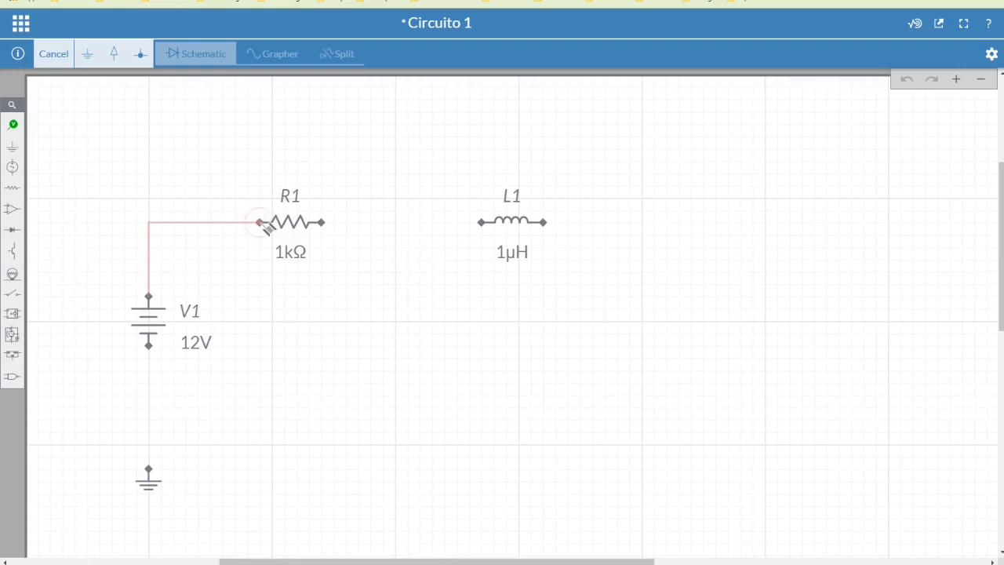
left_click(265, 225)
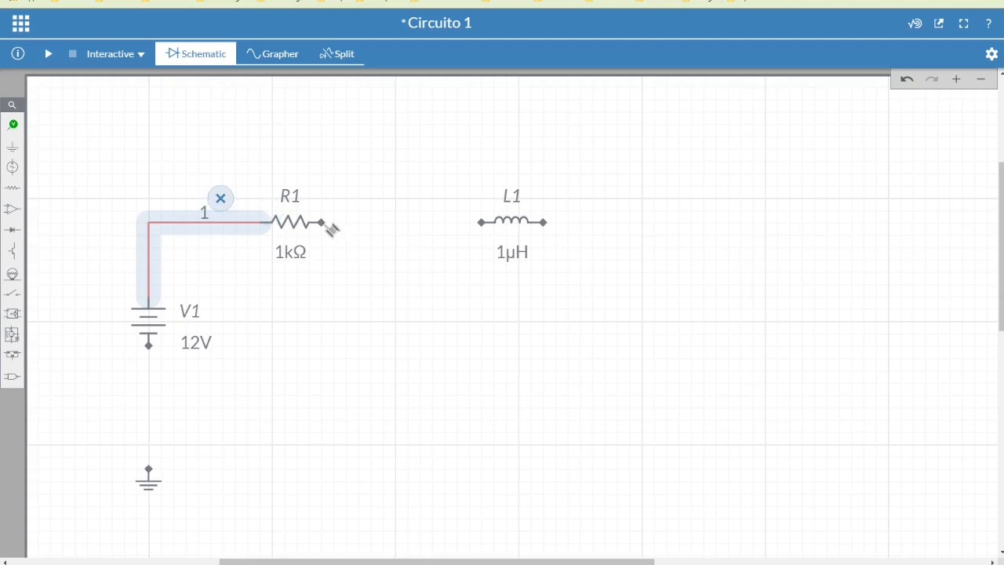
left_click(330, 225)
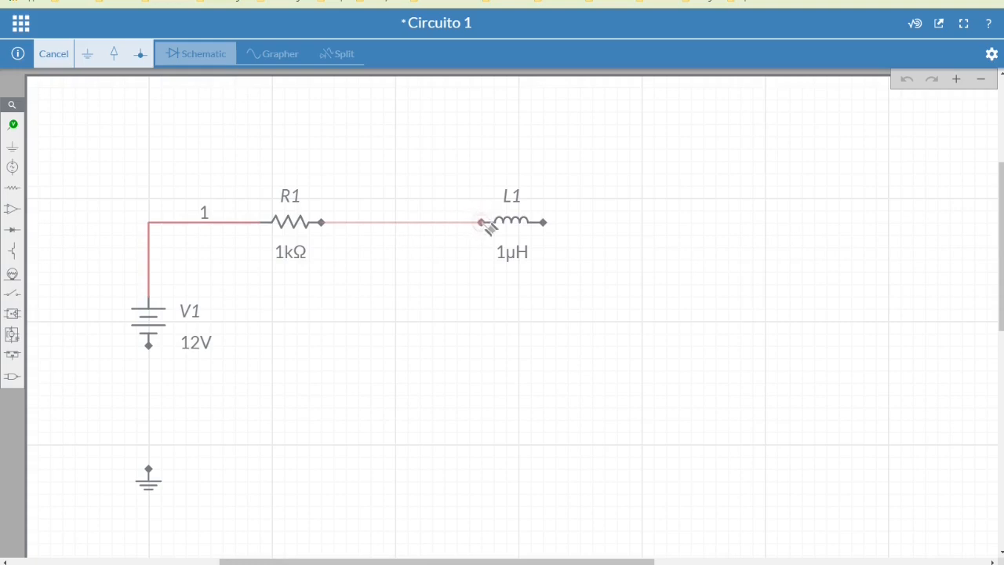
left_click(482, 223)
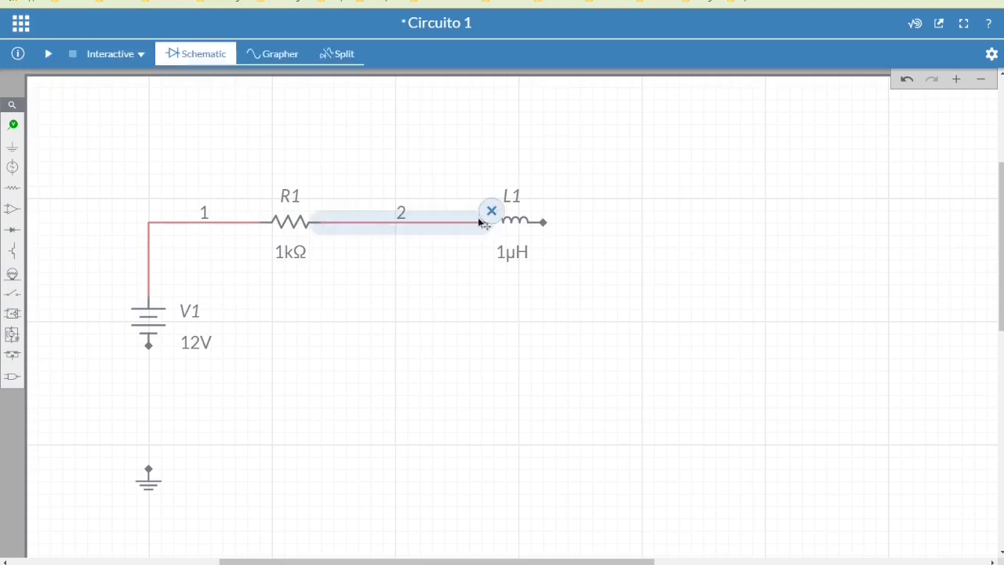
Wire the inductor's right end to the ground and connect the voltage source's negative terminal to that ground wire.
left_click(546, 223)
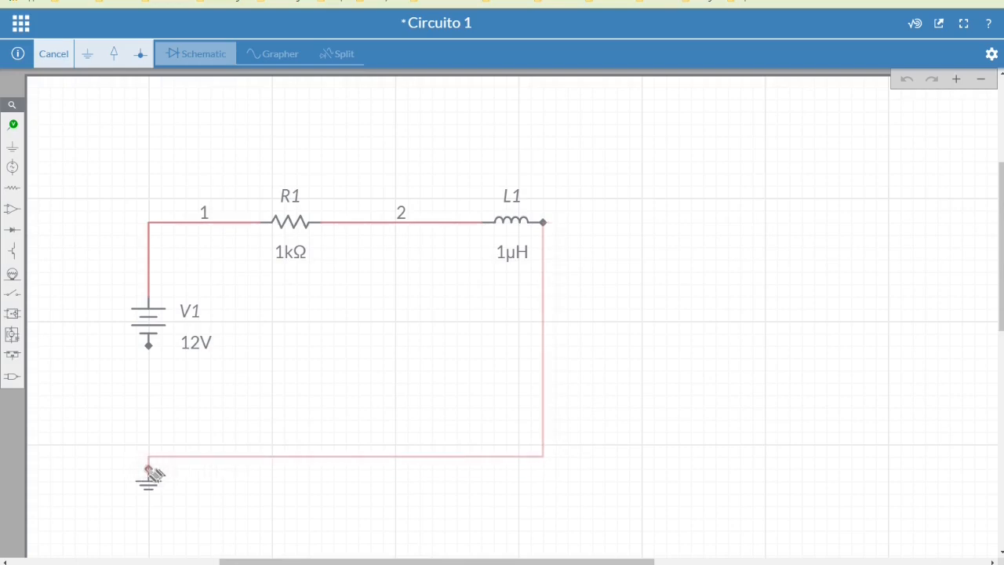
left_click(148, 468)
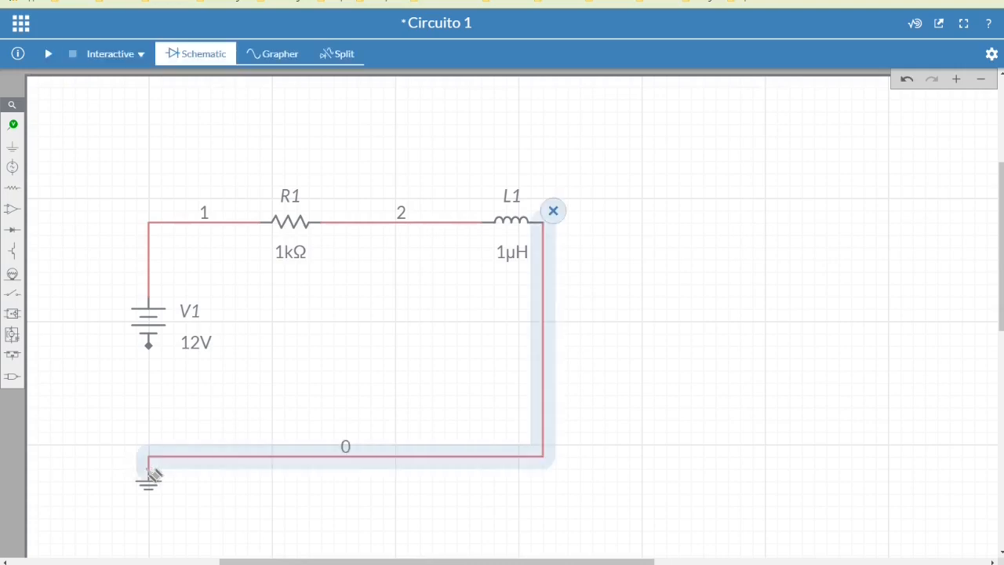
left_click(148, 345)
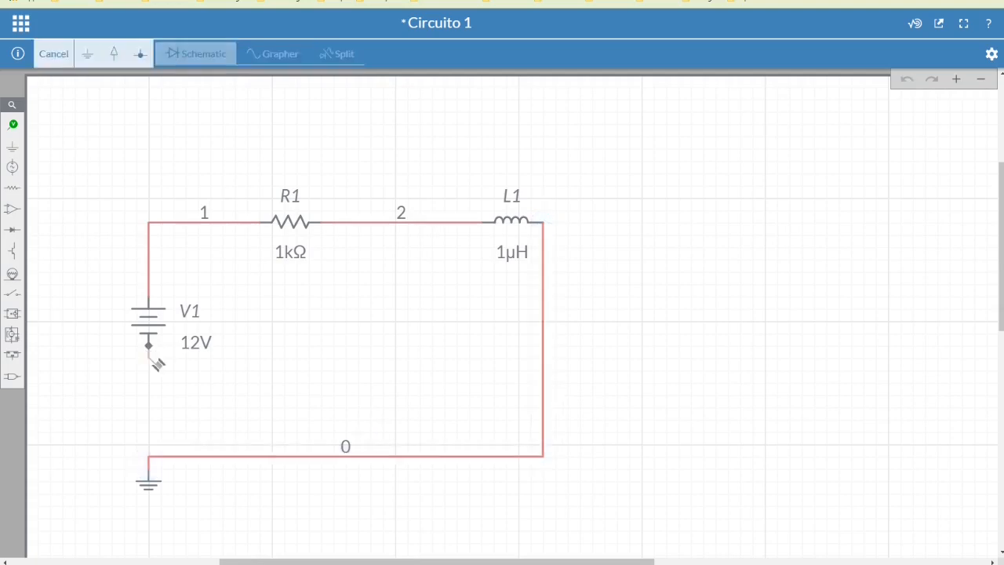
left_click(149, 457)
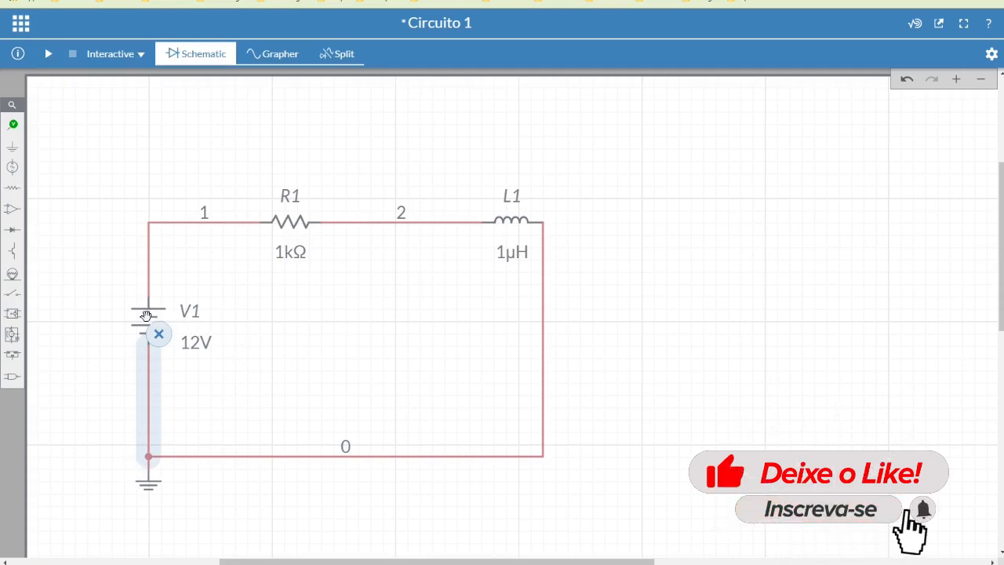
Tidy the wired loop by moving the voltage source slightly down, the inductor left and the resistor slightly right.
left_click_drag(146, 316, 146, 332)
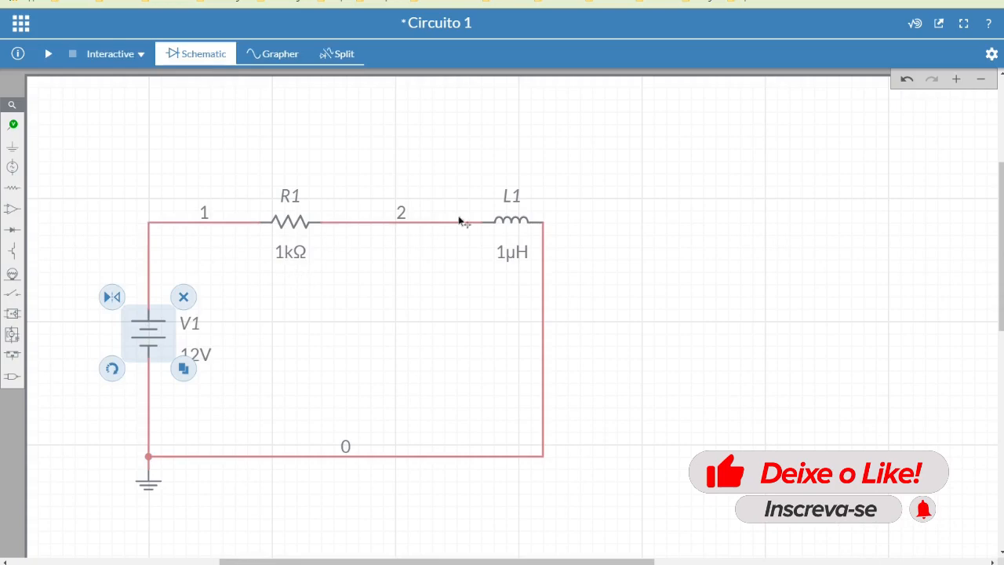
left_click_drag(499, 221, 431, 222)
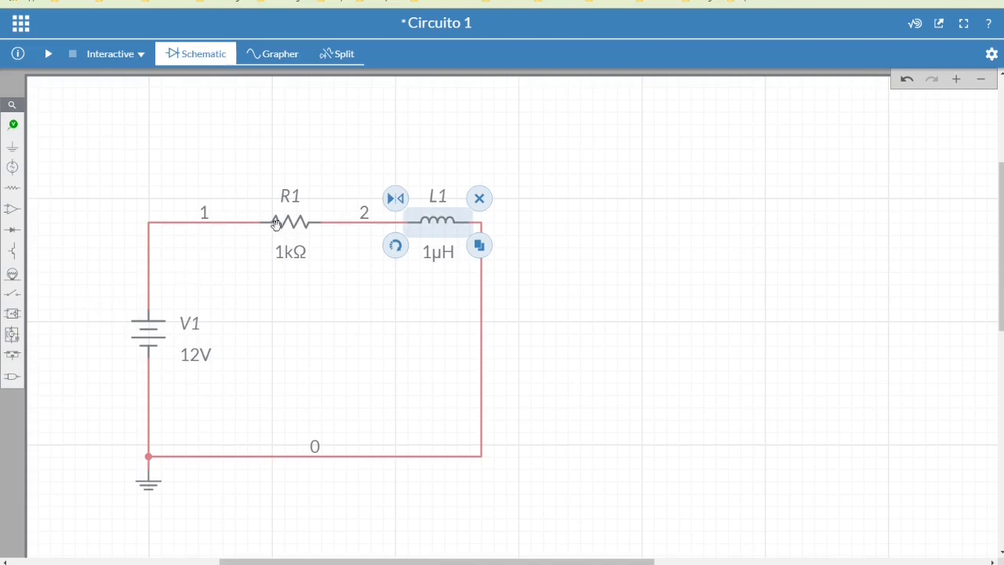
mouse_move(290, 222)
left_mouse_down()
mouse_move(329, 221)
mouse_move(301, 220)
left_mouse_up()
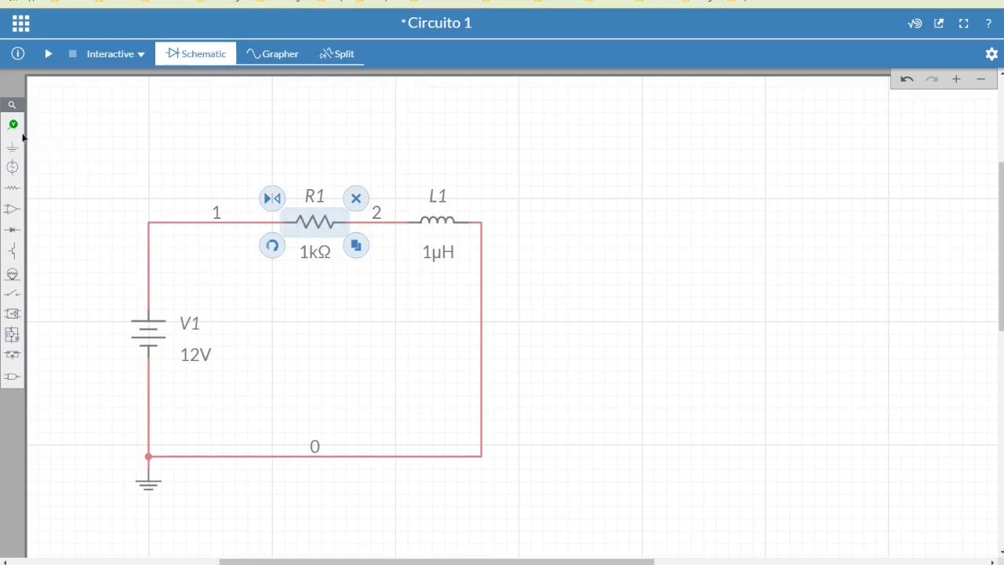
Place voltage probes on the source-to-resistor wire corner and just before the inductor, and a Current probe, found by searching "current", on the right vertical wire.
left_click_drag(19, 132, 168, 196)
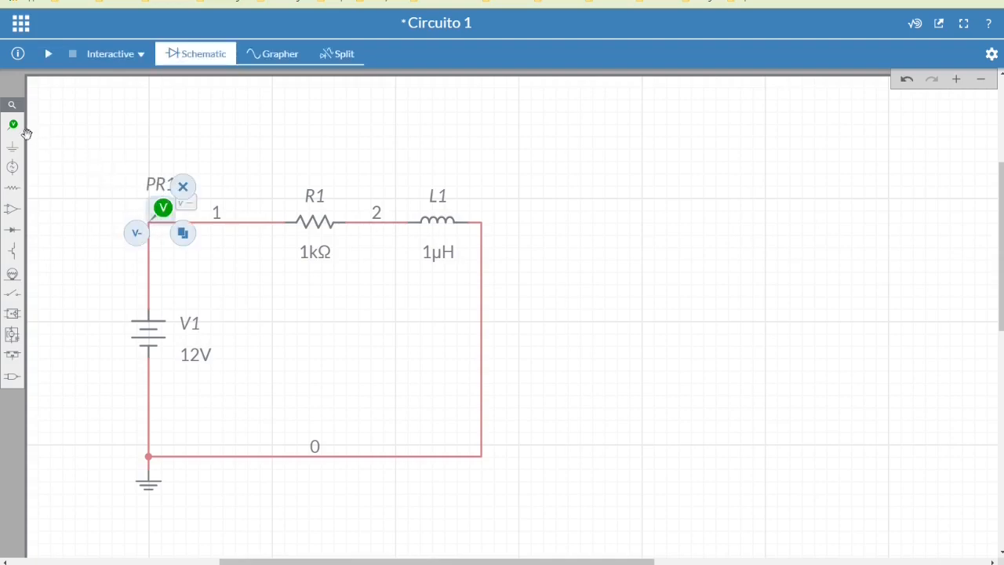
left_click_drag(17, 128, 414, 196)
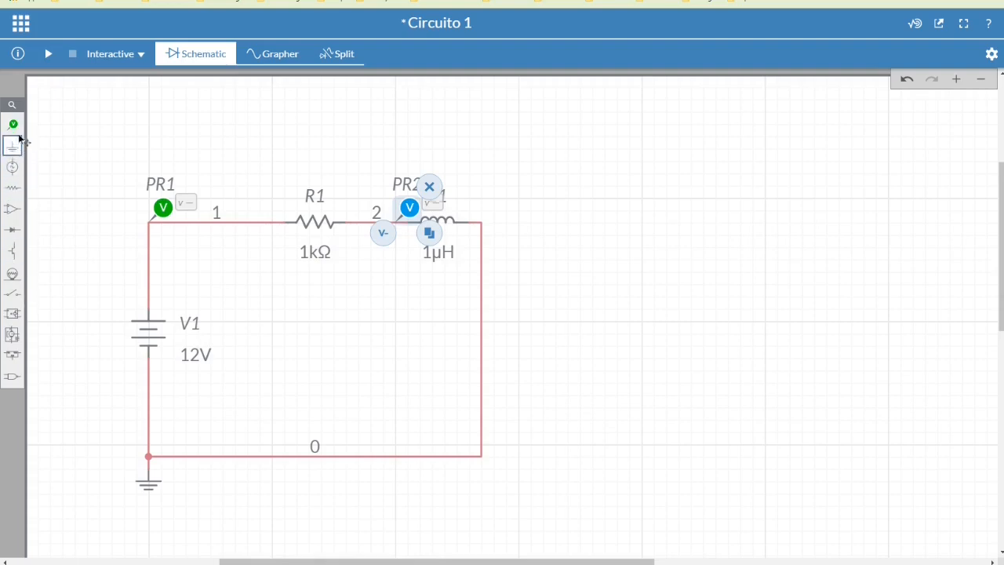
left_click(12, 105)
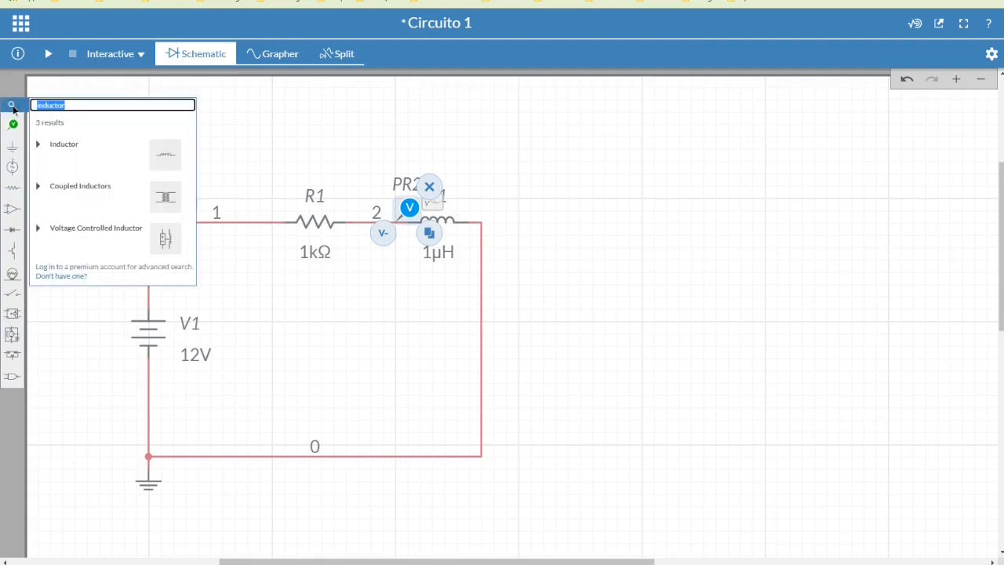
type("current")
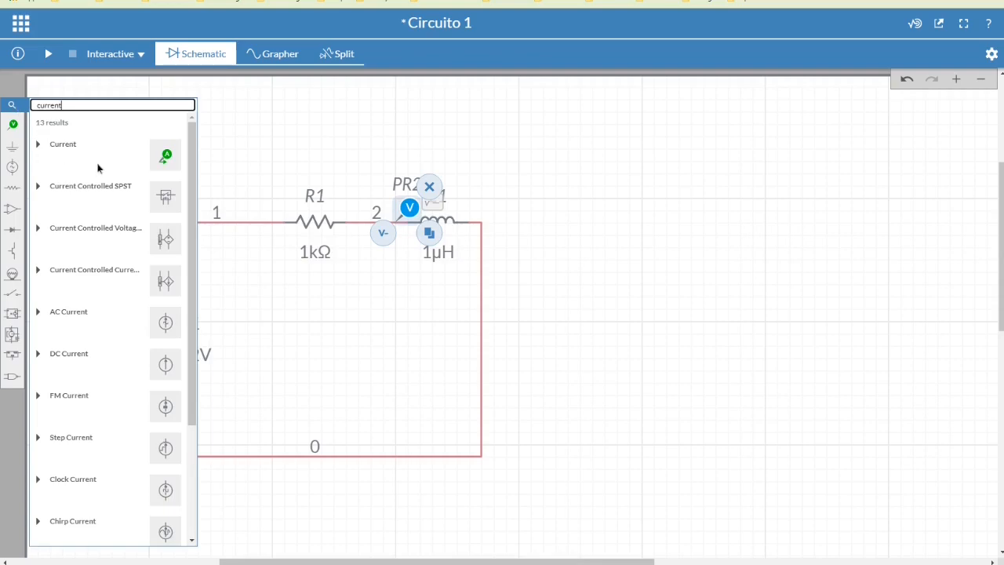
left_click(167, 163)
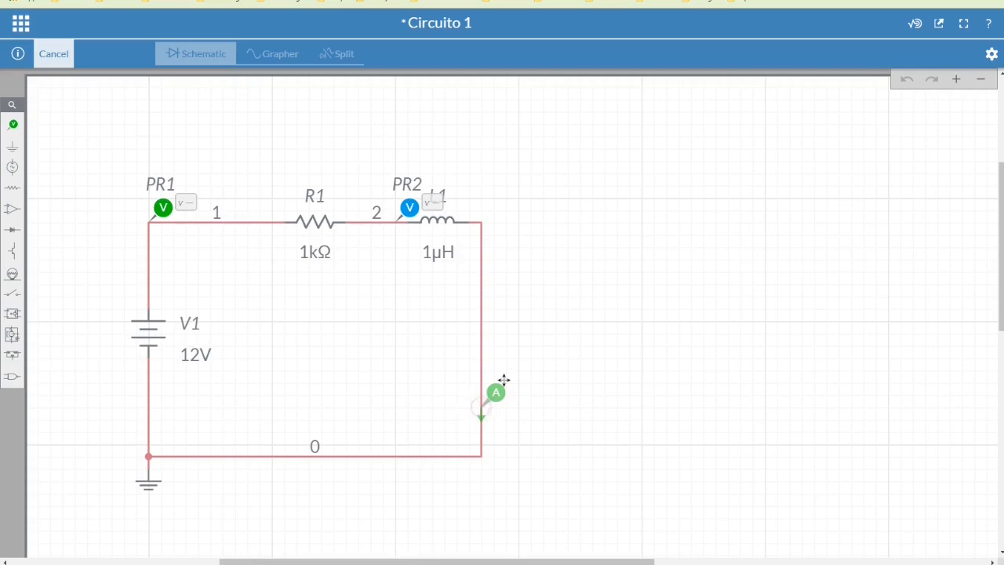
left_click(503, 380)
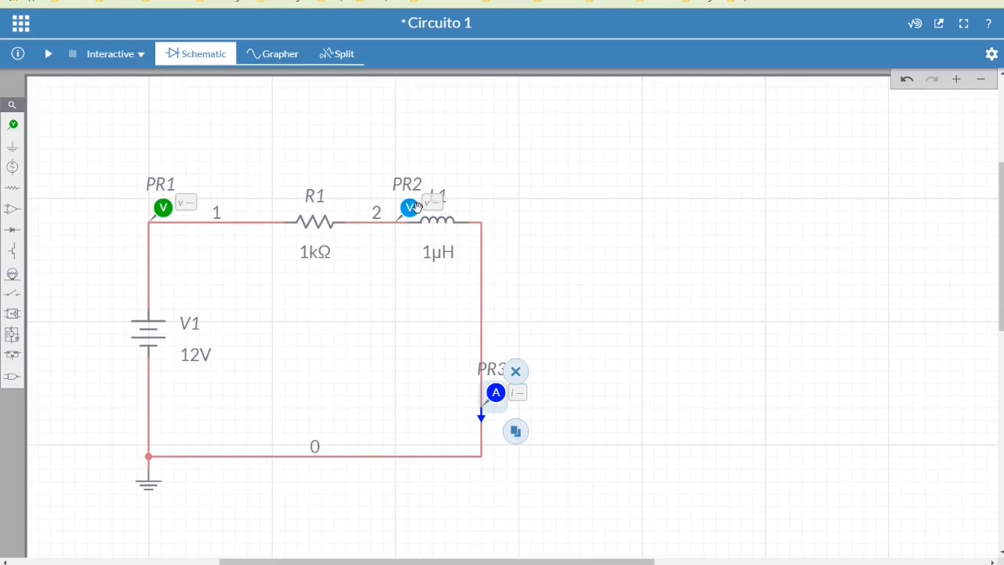
Show the item properties and set the DC voltage source's DC_mag to 10 V.
left_click(162, 207)
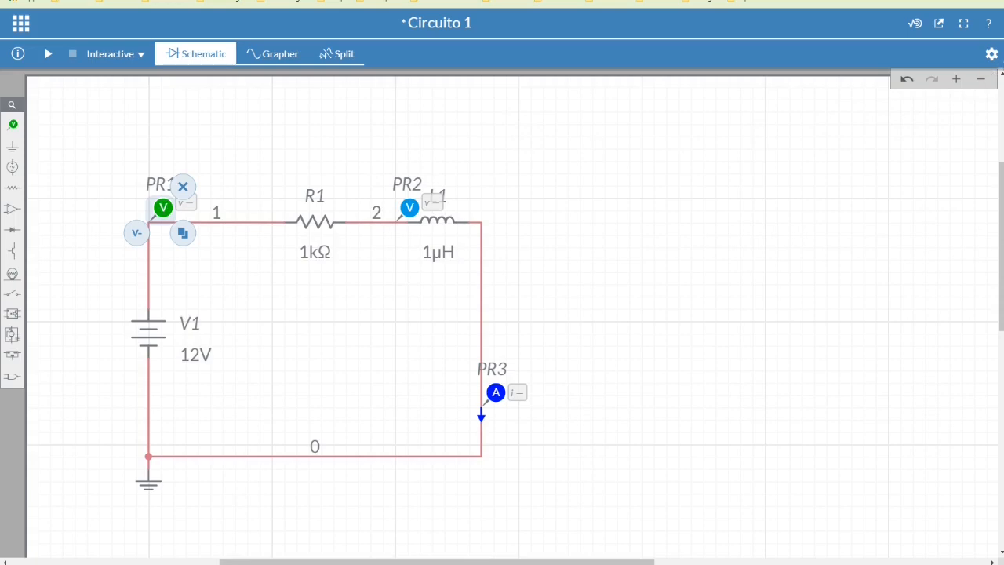
left_click(992, 55)
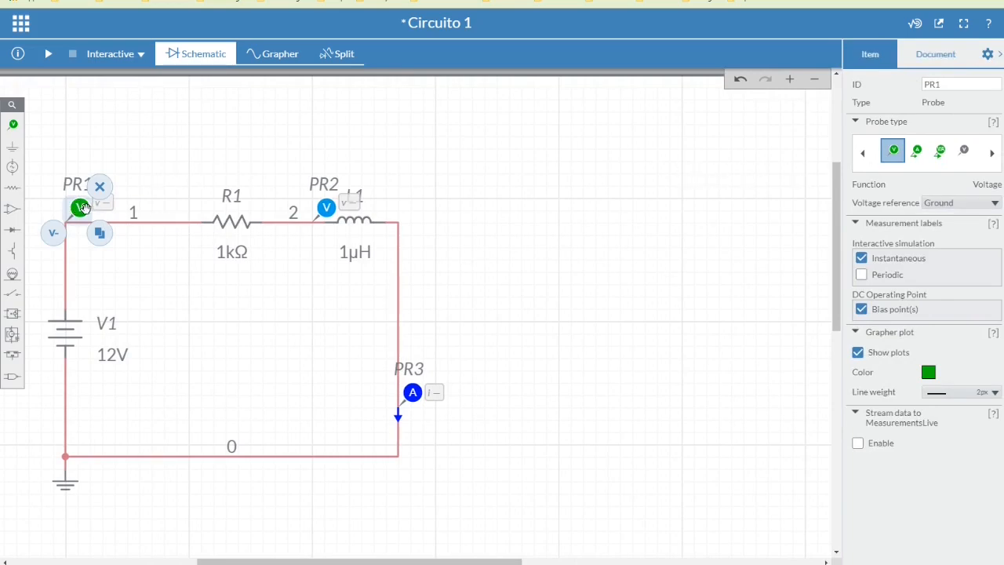
left_click(66, 334)
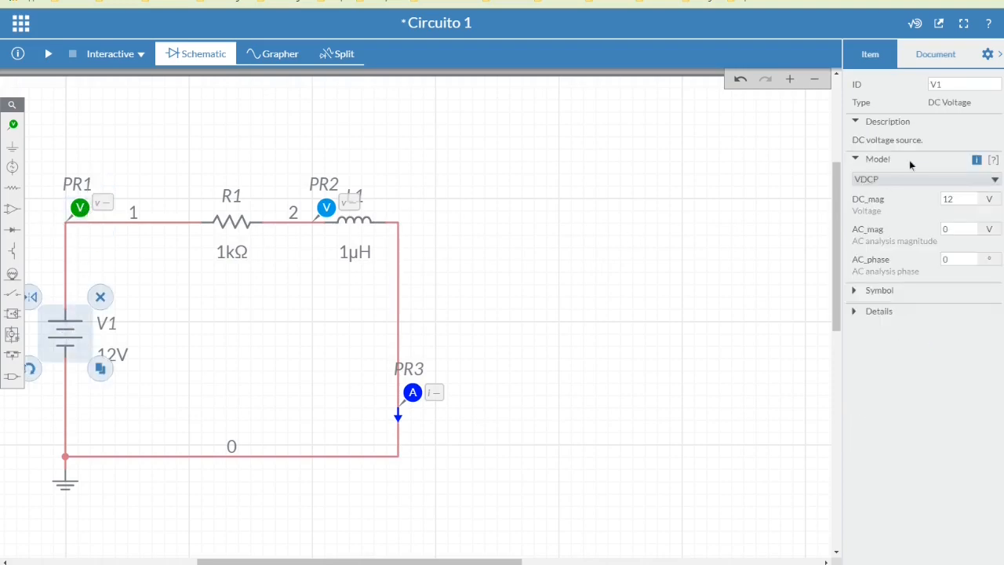
left_click(955, 198)
type("10")
left_click(139, 220)
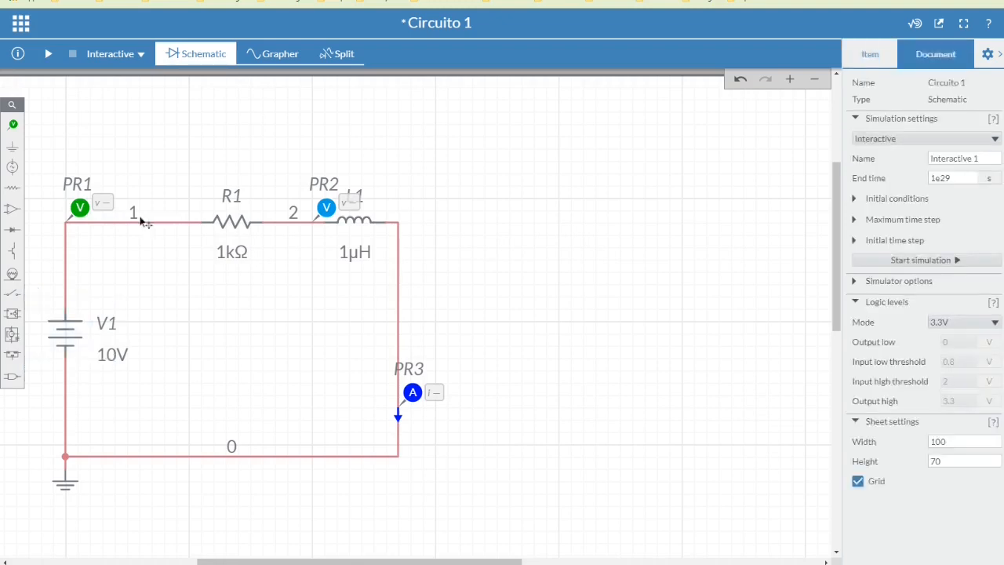
Set the ID of the voltage probe at the source to V1 and the one before the inductor to V2.
left_click(80, 207)
left_click_drag(946, 81, 862, 86)
type("V1")
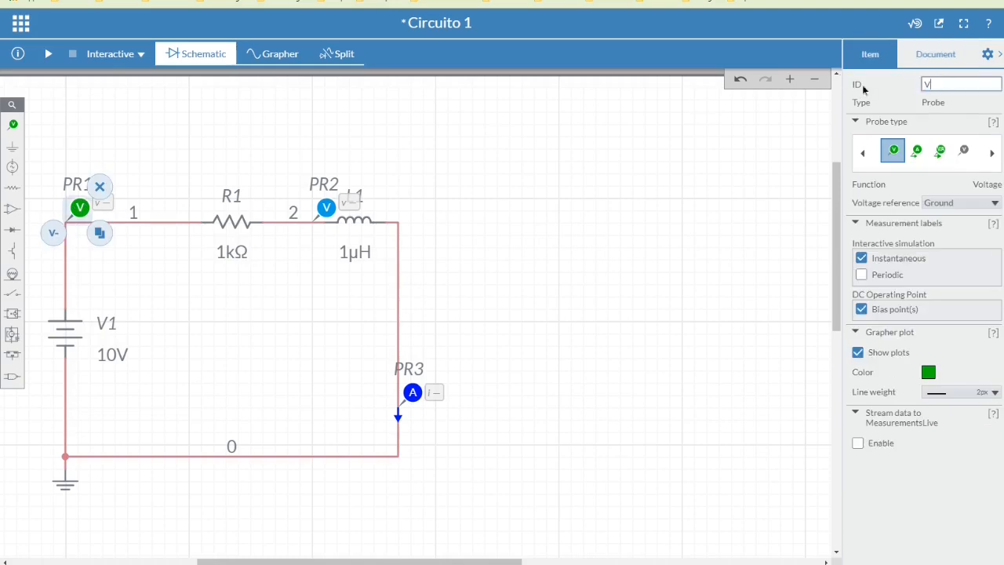
left_click(315, 211)
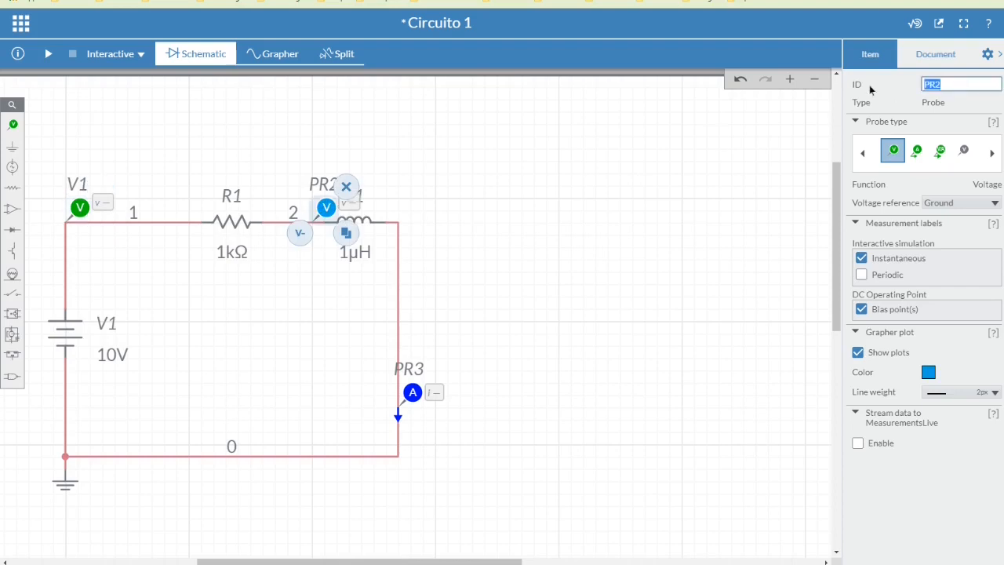
type("V2")
Set the ID of the current probe on the circuit's right vertical wire to A1.
left_click(412, 392)
left_click_drag(941, 85, 899, 83)
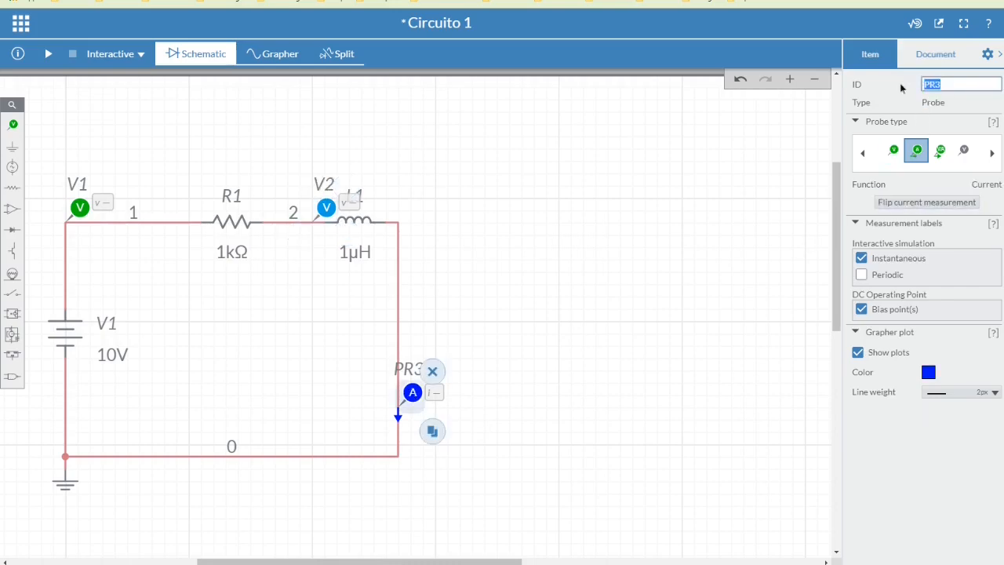
type("A1")
left_click_drag(473, 562, 420, 561)
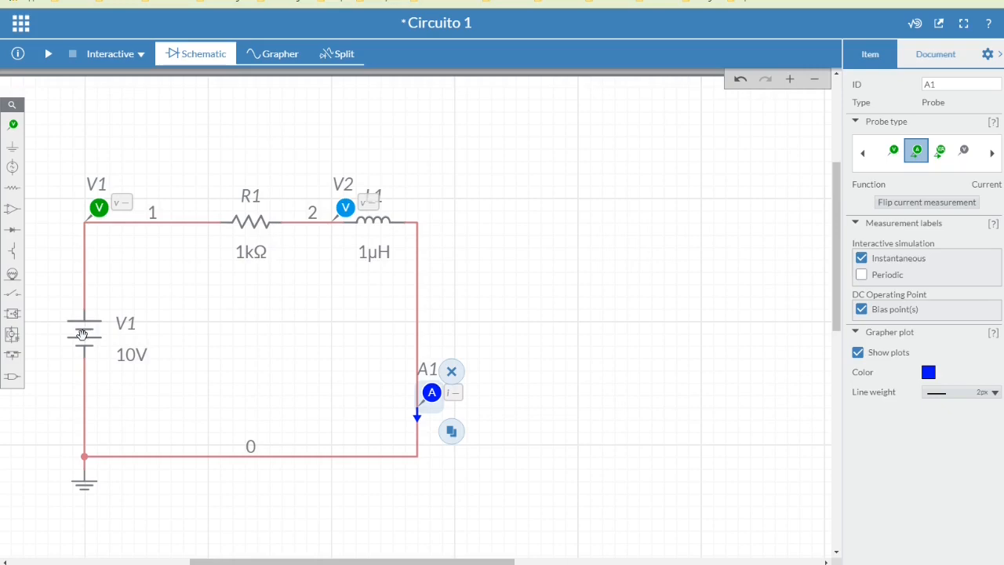
Set the resistance of resistor R1 to 2k ohms.
left_click(251, 222)
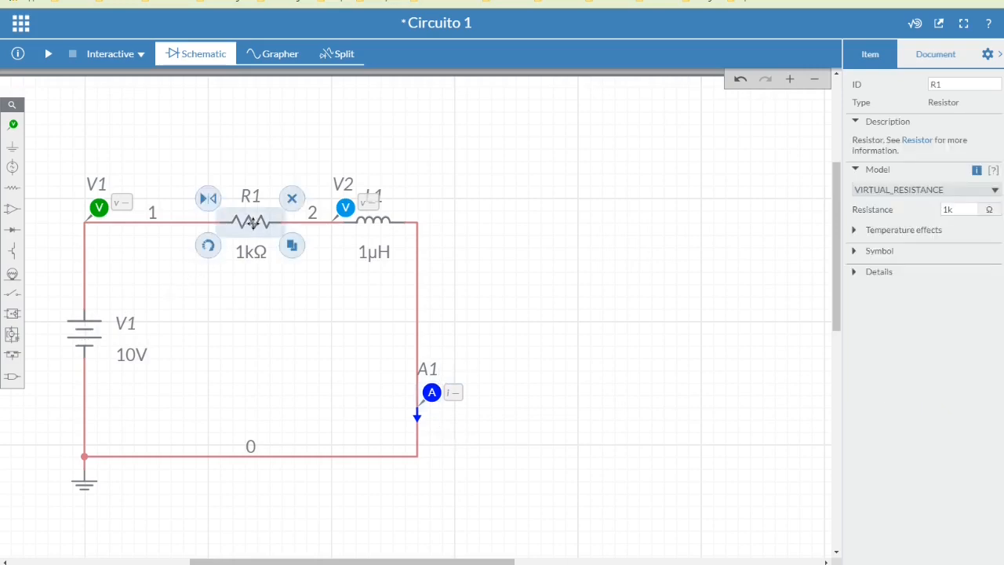
left_click(963, 211)
left_click_drag(955, 214, 919, 211)
type("2")
type("200")
left_click_drag(961, 210, 933, 210)
type("2k")
Set the inductance of inductor L1 to 10 mH.
left_click(370, 222)
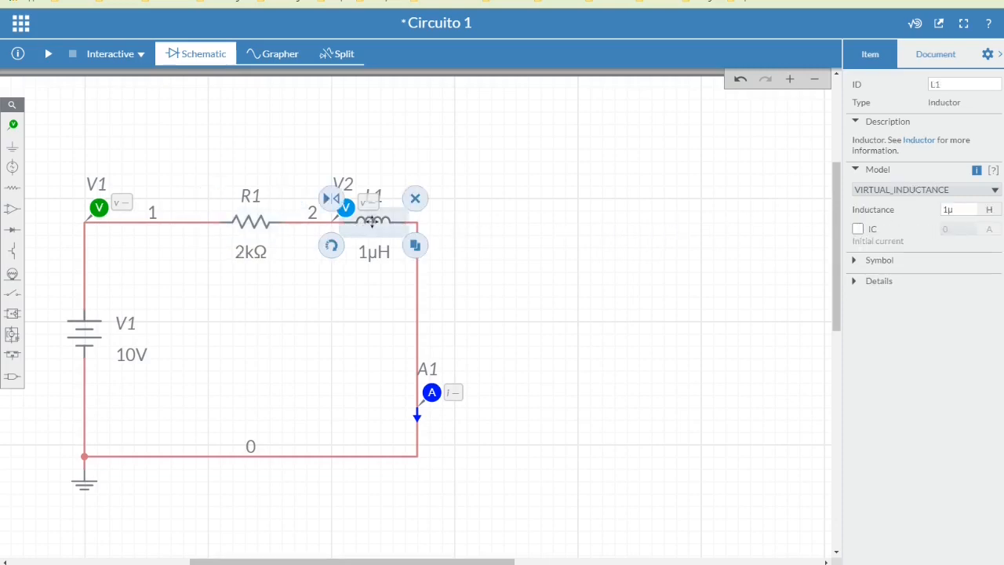
left_click(946, 210)
left_click_drag(949, 210, 923, 210)
key("BackSpace")
type("u")
left_click_drag(961, 210, 954, 214)
type("m")
key("BackSpace")
type("u")
key("BackSpace")
type("m")
left_click(630, 254)
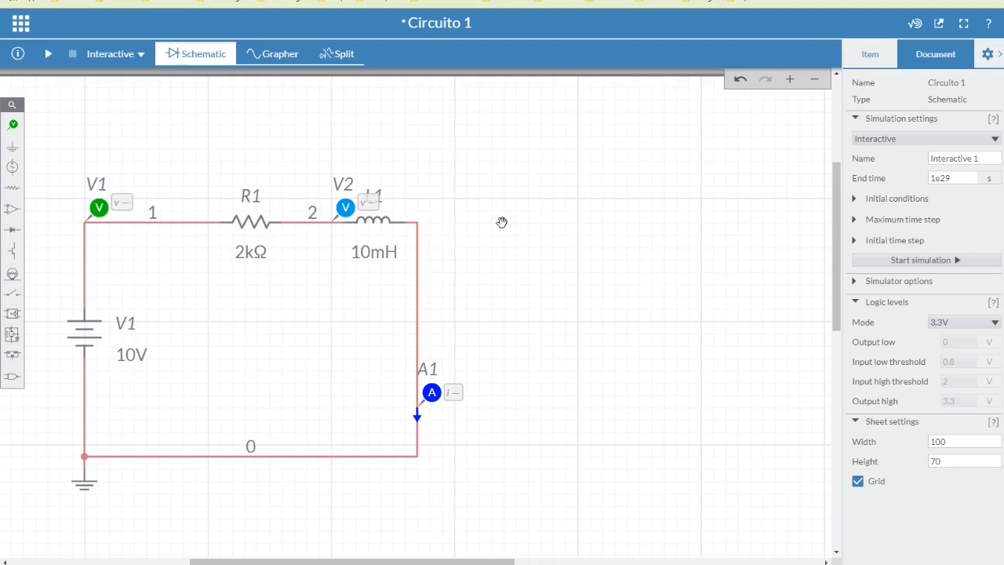
Delete the DC voltage source and place an AC voltage source in its spot above the ground symbol.
left_click(93, 337)
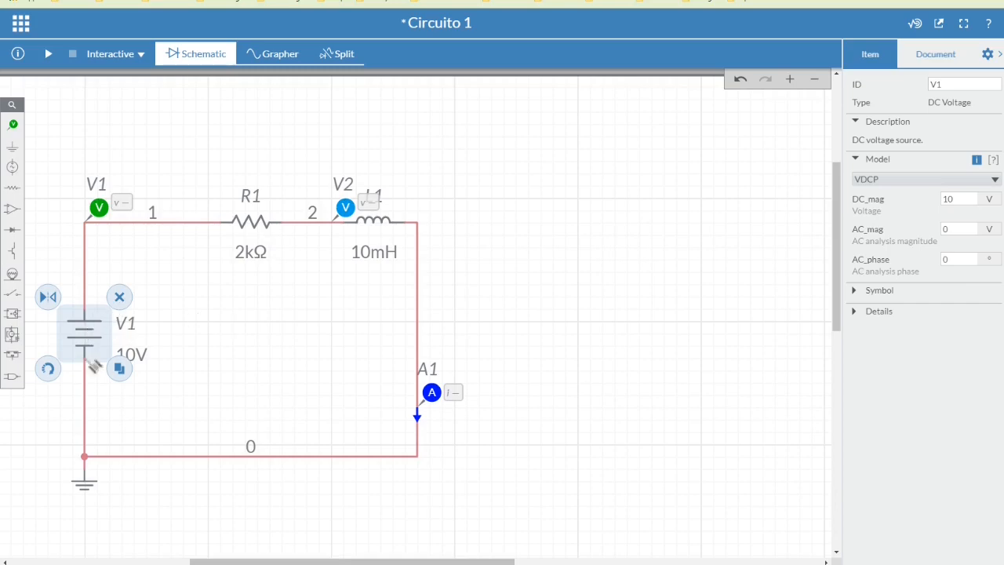
left_click(120, 298)
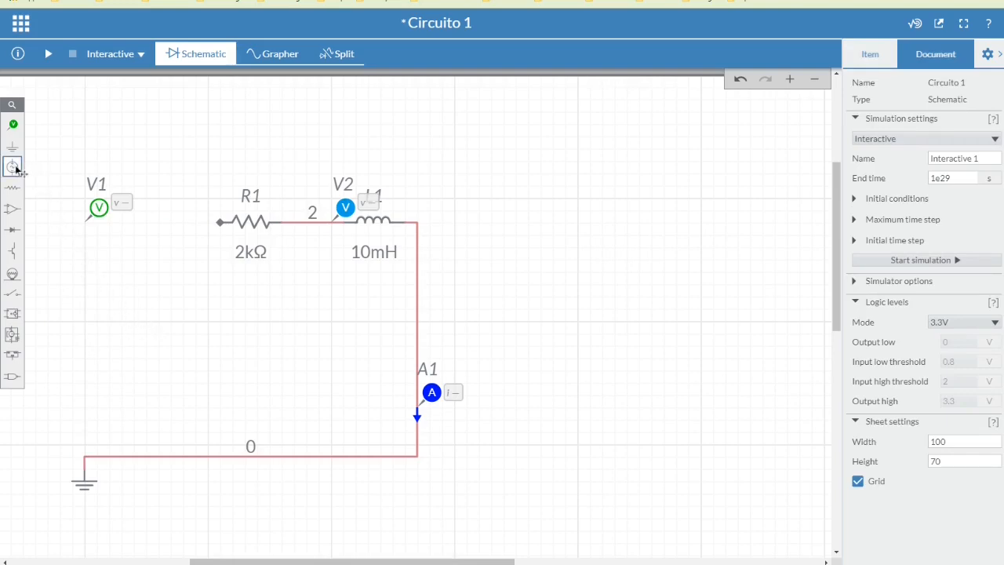
left_click_drag(16, 169, 126, 323)
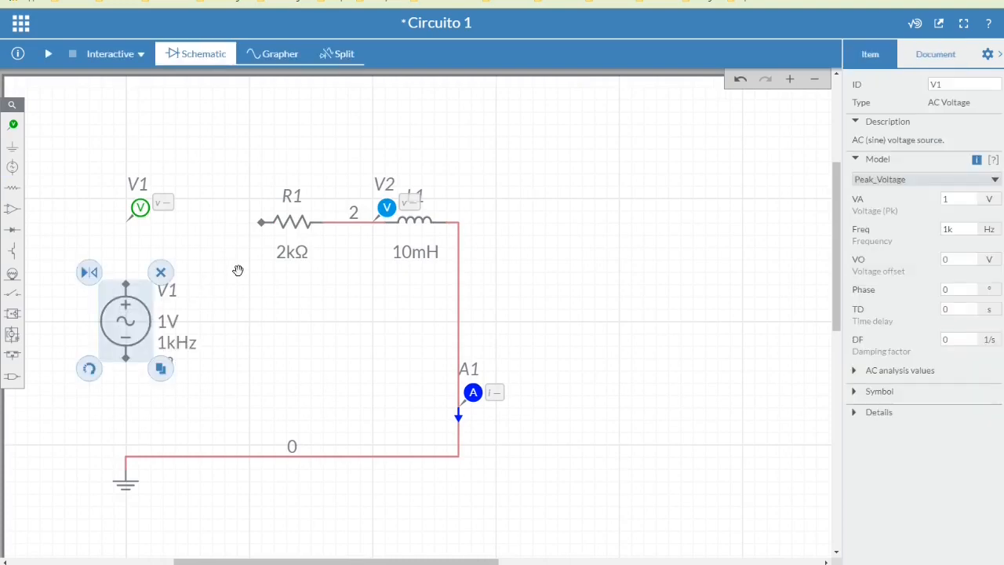
Wire the AC source's positive terminal to the open end of R1 and its negative terminal to the ground corner.
left_click(125, 283)
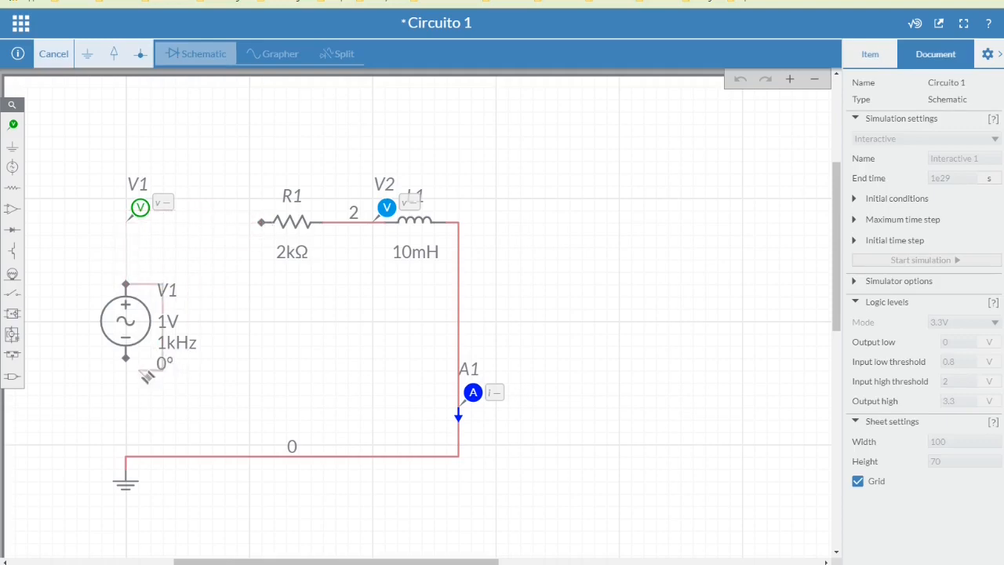
left_click(260, 221)
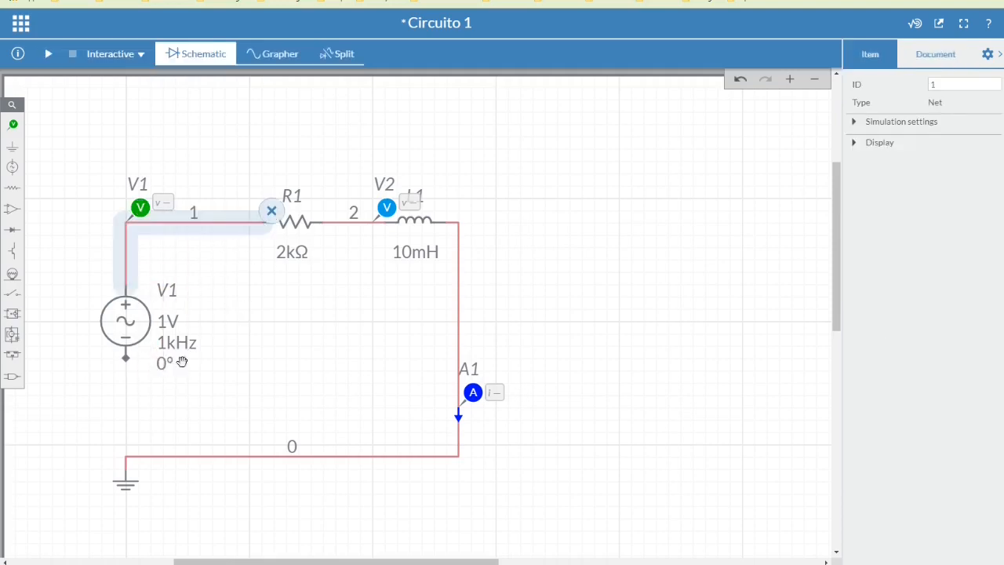
left_click(128, 359)
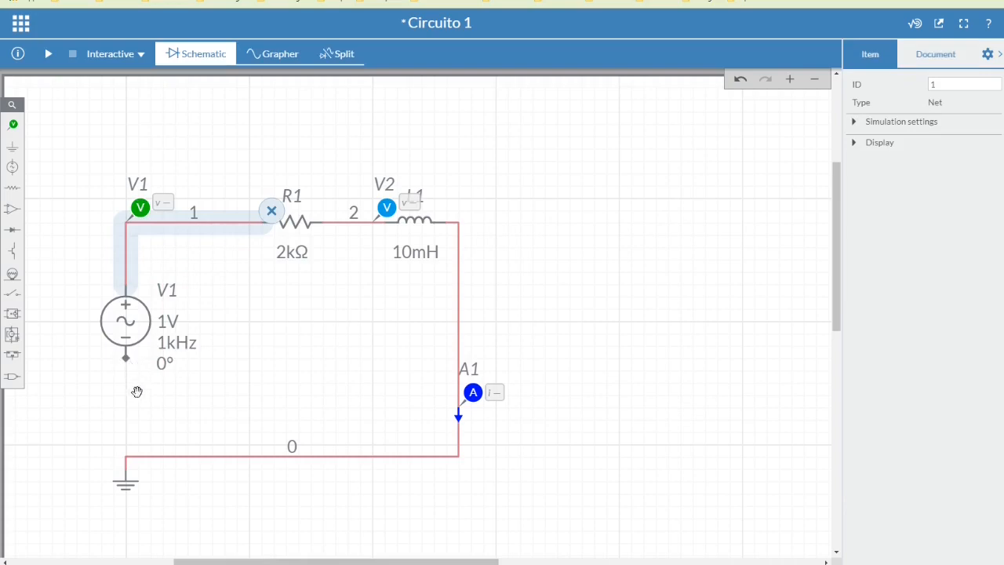
left_click(127, 457)
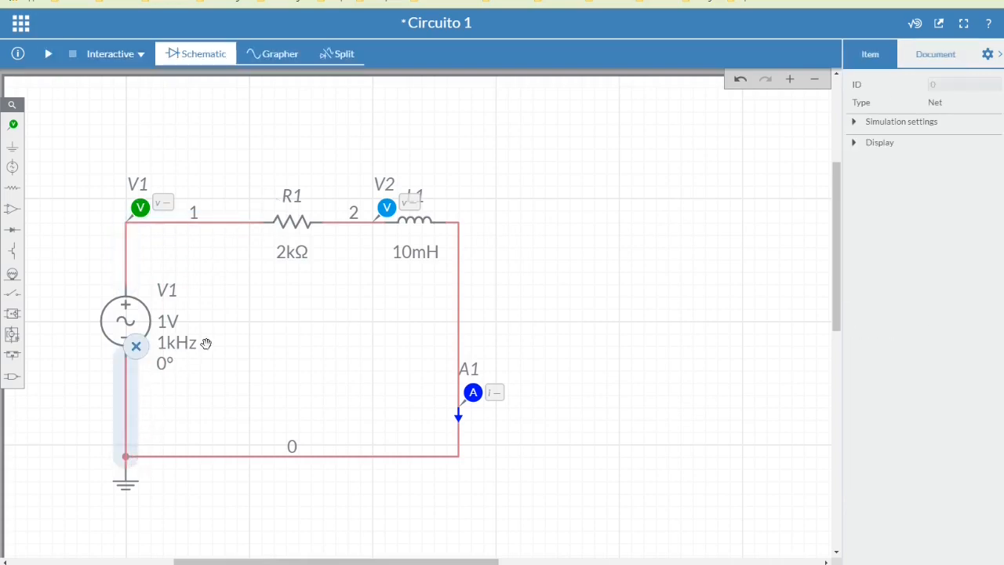
Set the AC voltage source to a 5 V peak (VA), 2 kHz frequency and 30° phase.
left_click(129, 322)
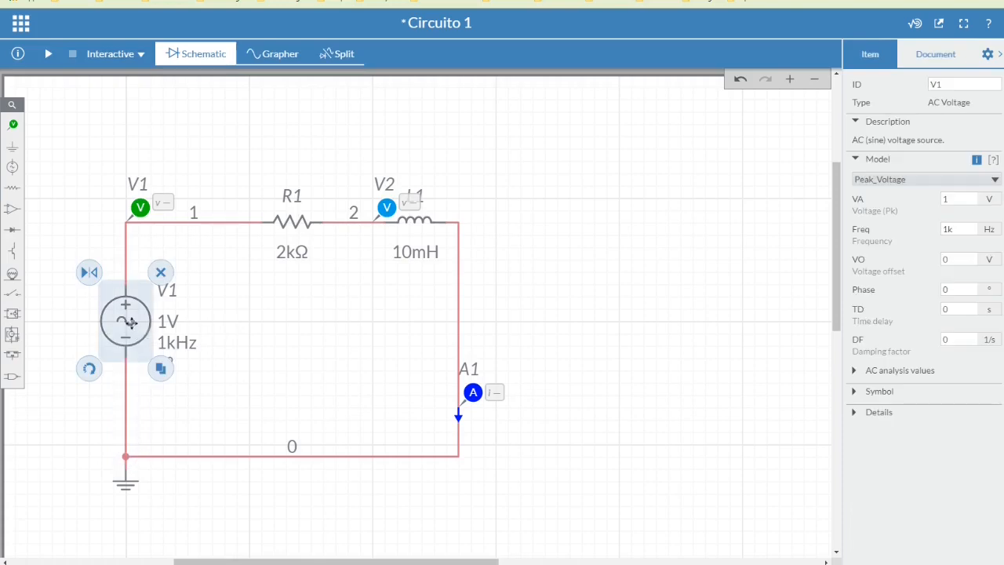
left_click(954, 227)
key("BackSpace")
key("BackSpace")
type("2k")
left_click(949, 199)
type("5")
left_click(952, 290)
left_click(958, 257)
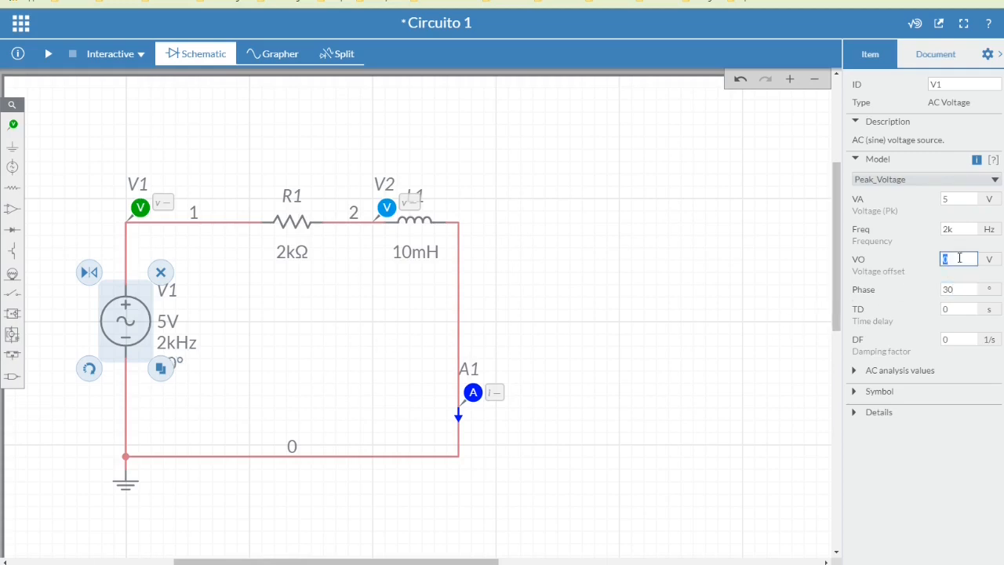
left_click(305, 245)
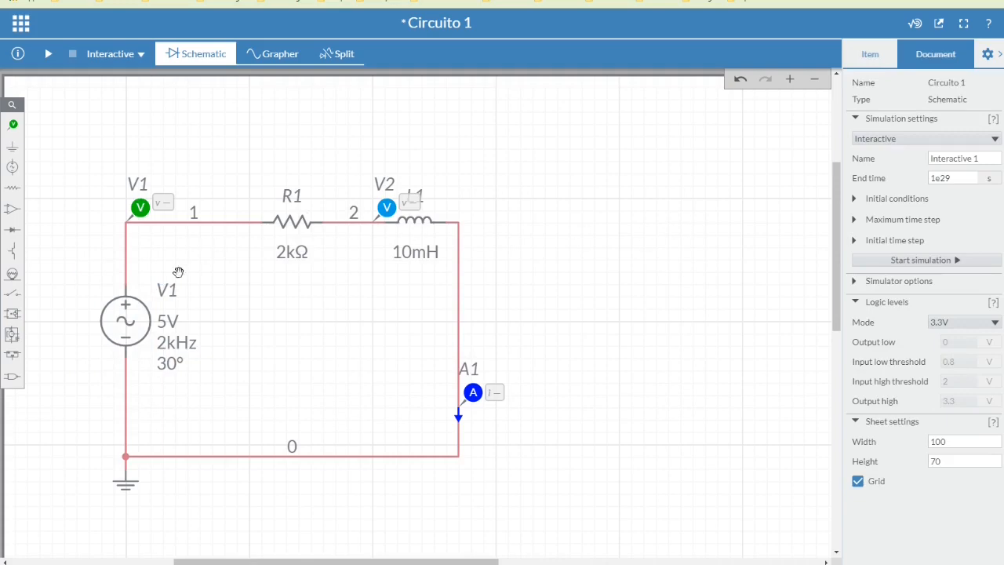
Start the interactive simulation with the AC source selected to view the live probe readings.
left_click(140, 324)
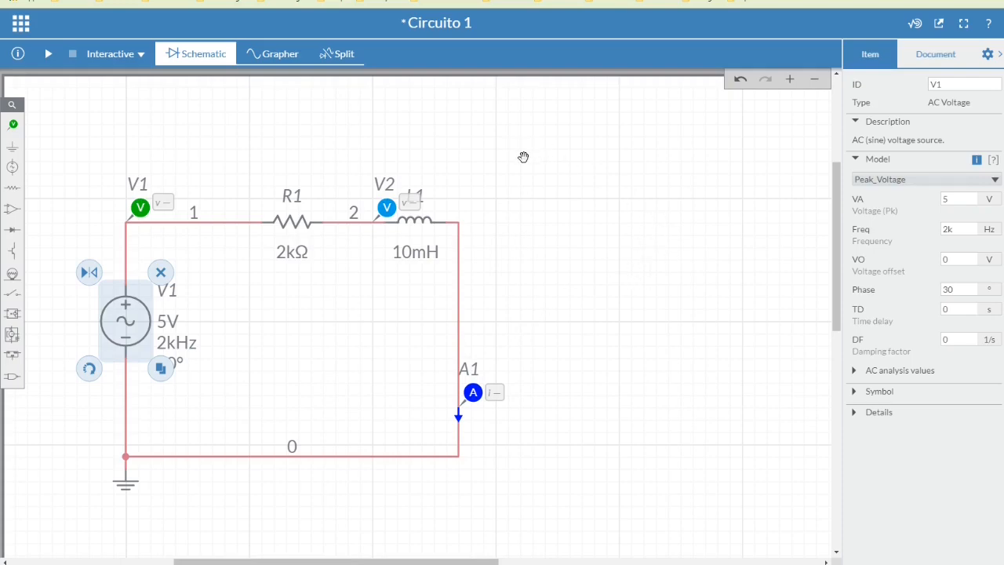
left_click(50, 54)
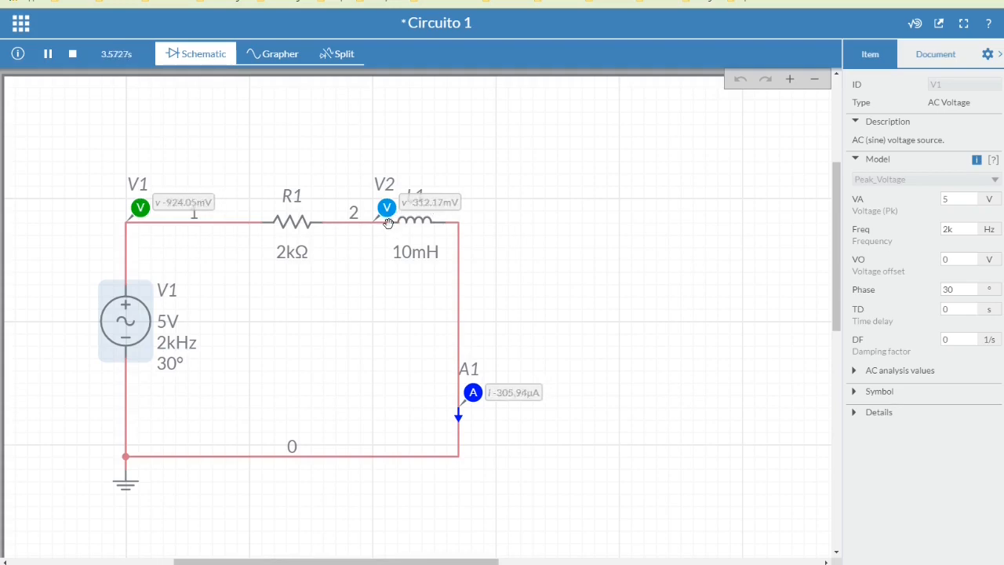
mouse_move(387, 223)
left_mouse_down()
mouse_move(398, 233)
mouse_move(382, 234)
mouse_move(387, 224)
left_mouse_up()
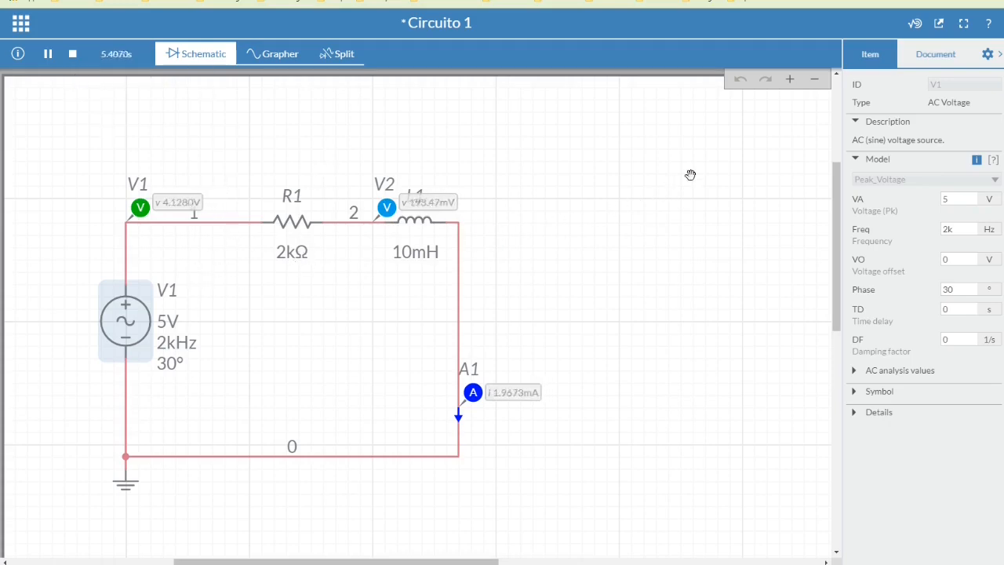
Stream voltage probes V1 and V2 to the MeasurementsLive oscilloscope and dismiss its device connection notice.
left_click(915, 24)
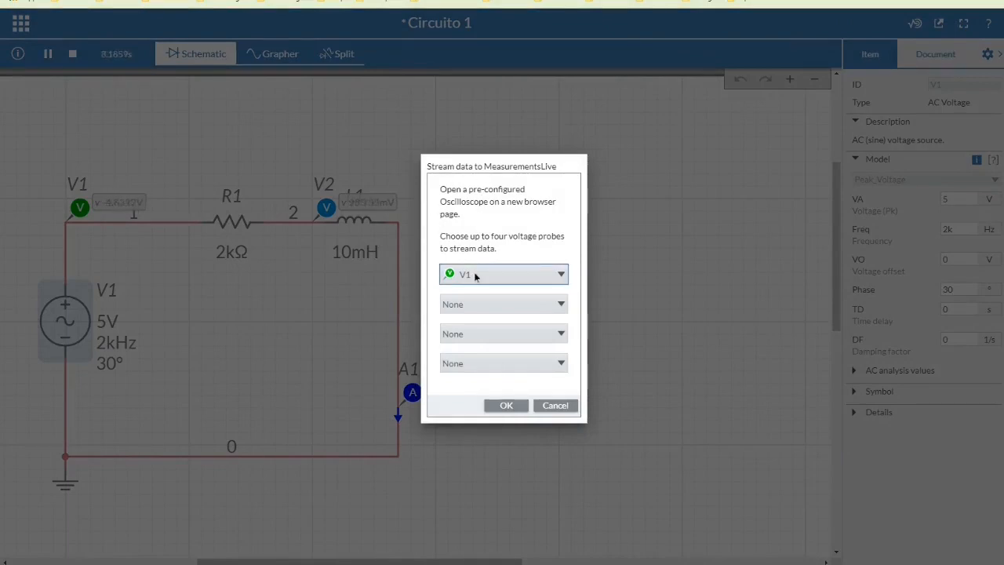
left_click(561, 275)
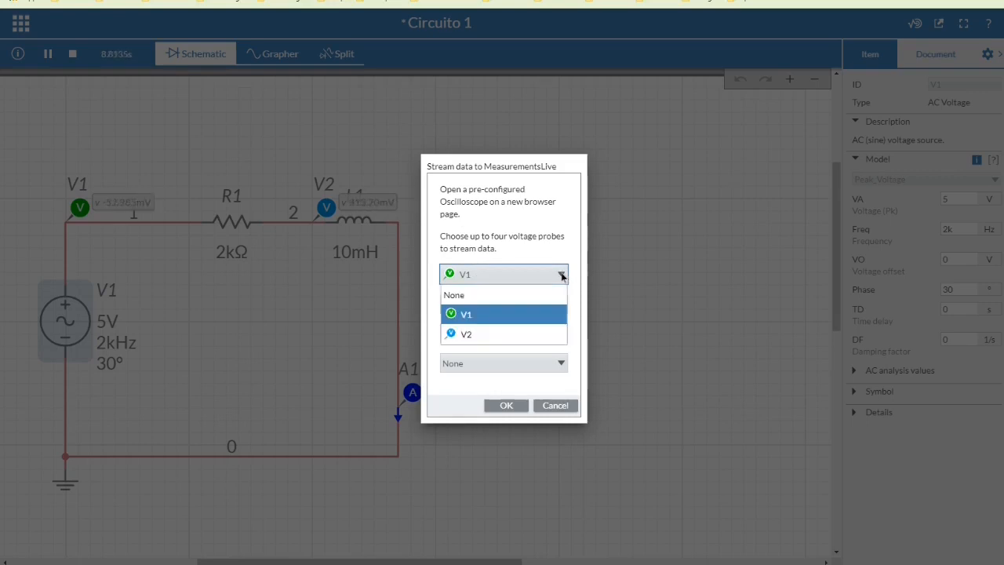
left_click(473, 314)
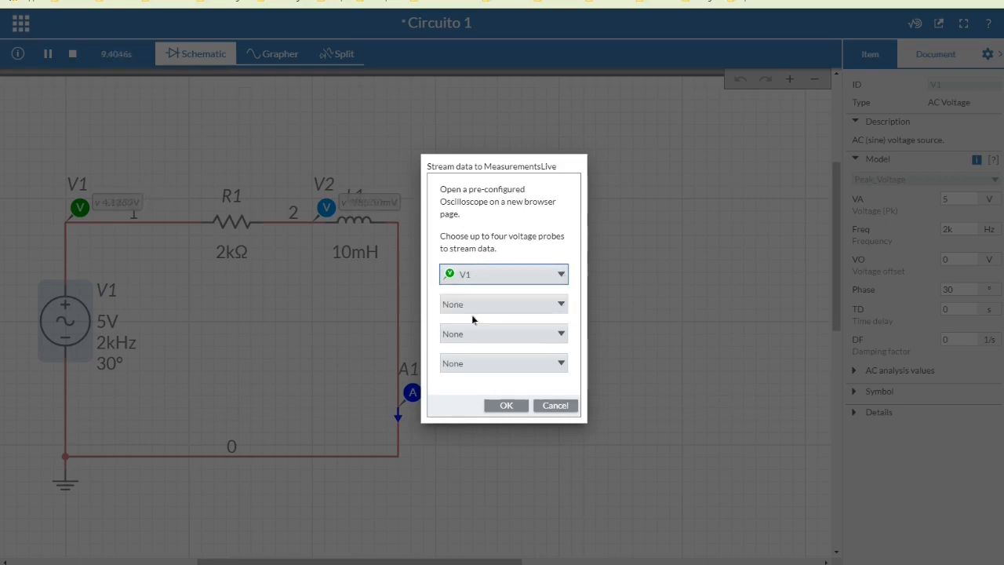
left_click(560, 304)
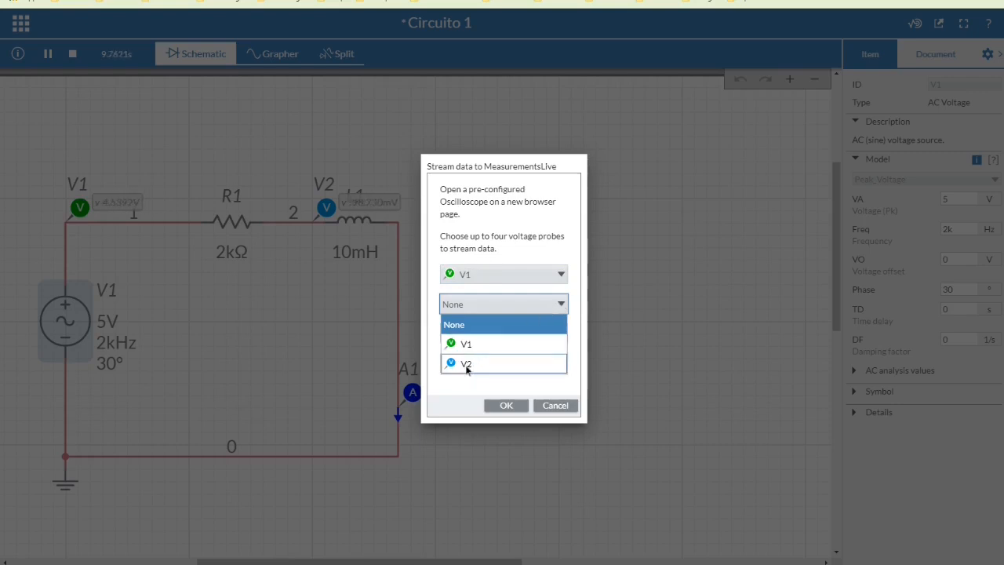
left_click(473, 367)
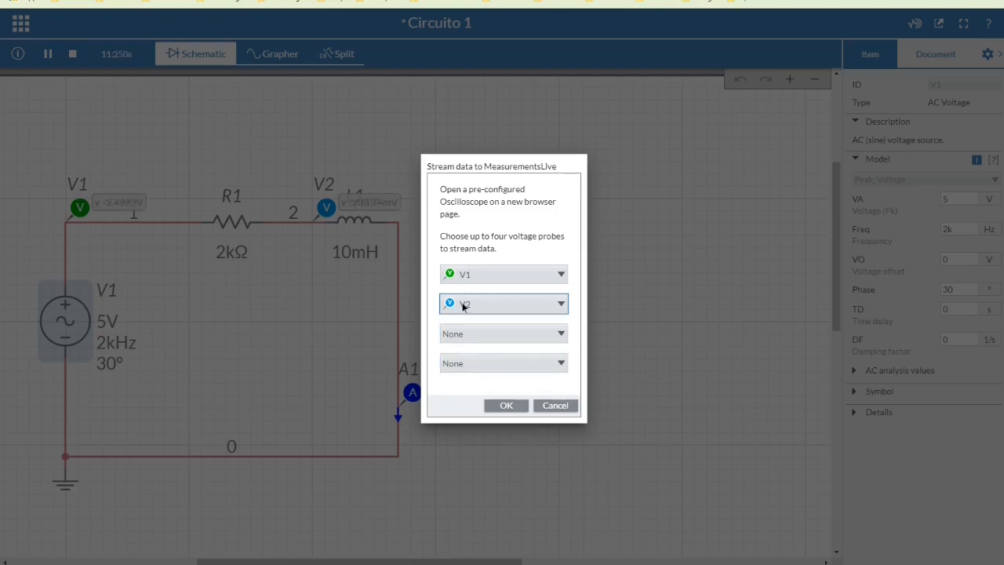
left_click(506, 406)
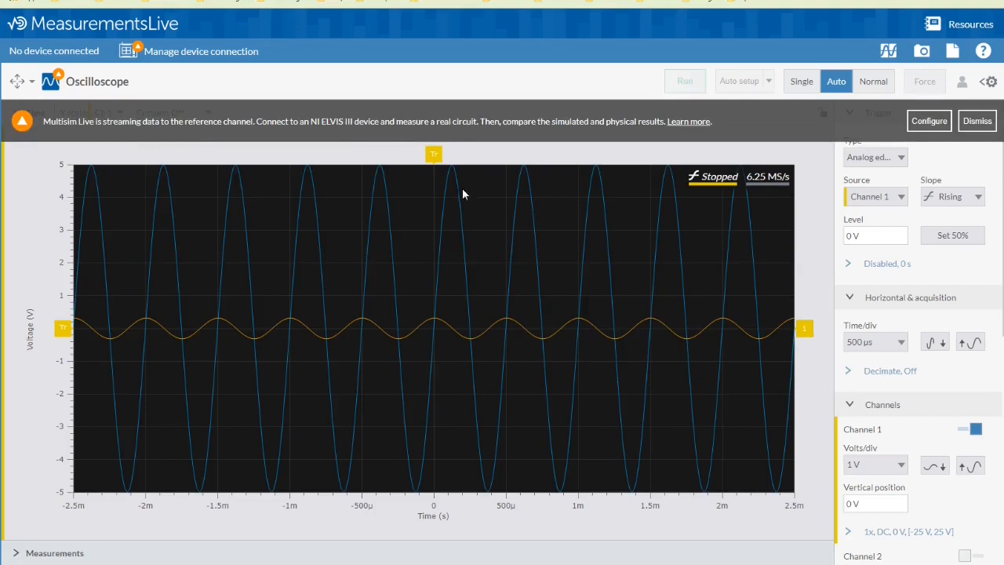
left_click(975, 124)
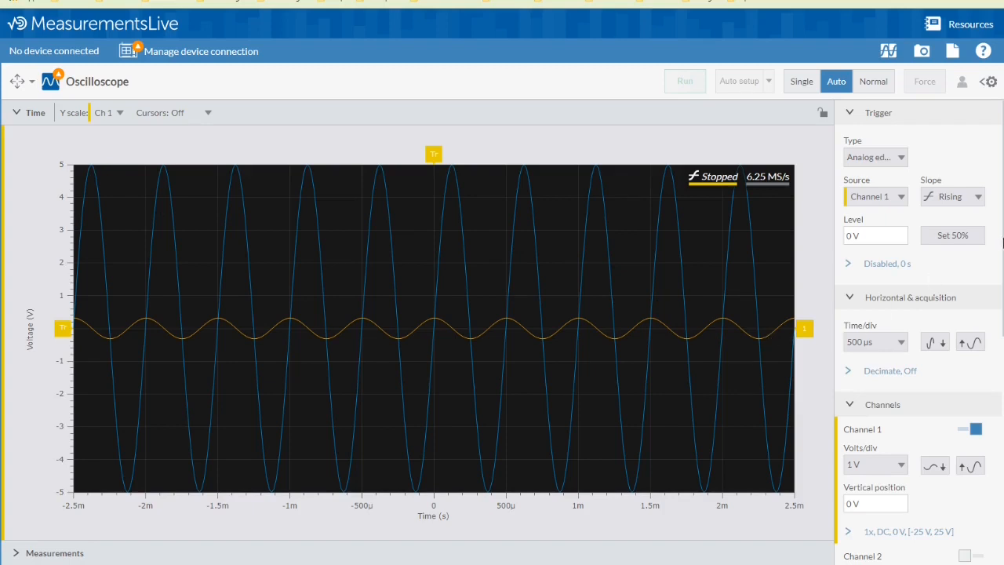
Set the Volts/div of Reference 2, the streamed V2 signal, to 100 mV after trying 500 mV and 50 mV.
scroll(918, 329, "down", 6)
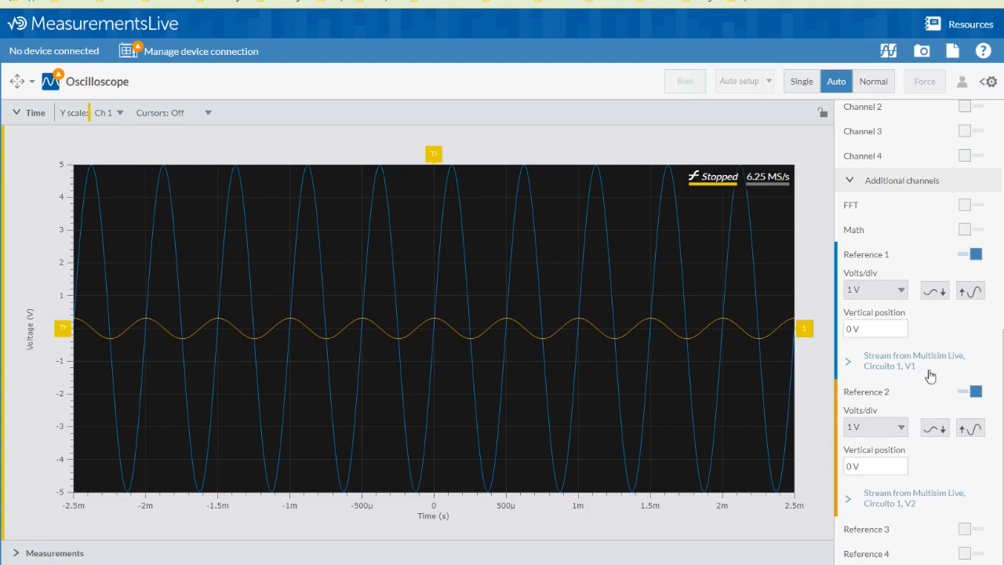
scroll(918, 329, "up", 1)
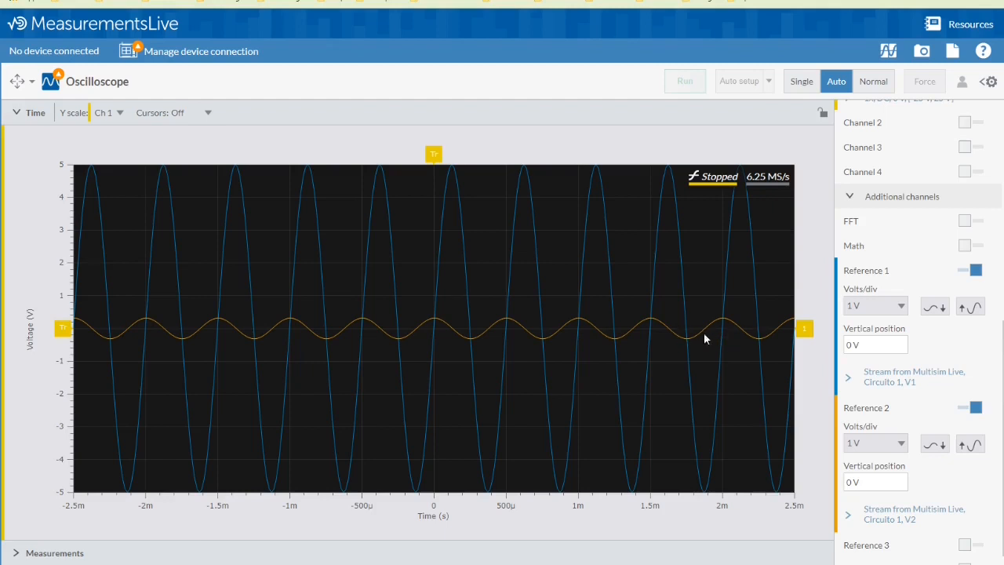
scroll(998, 383, "down", 1)
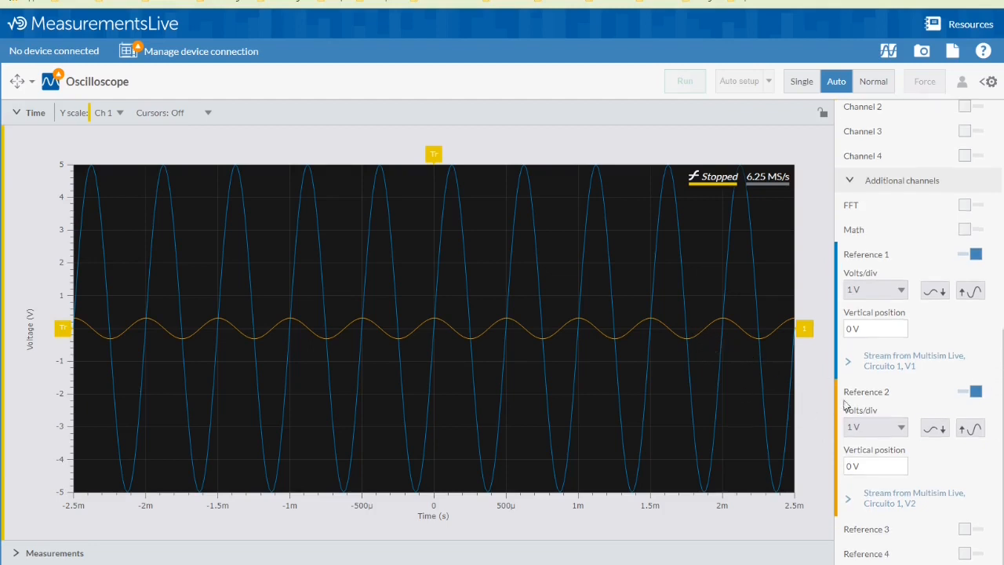
left_click(902, 428)
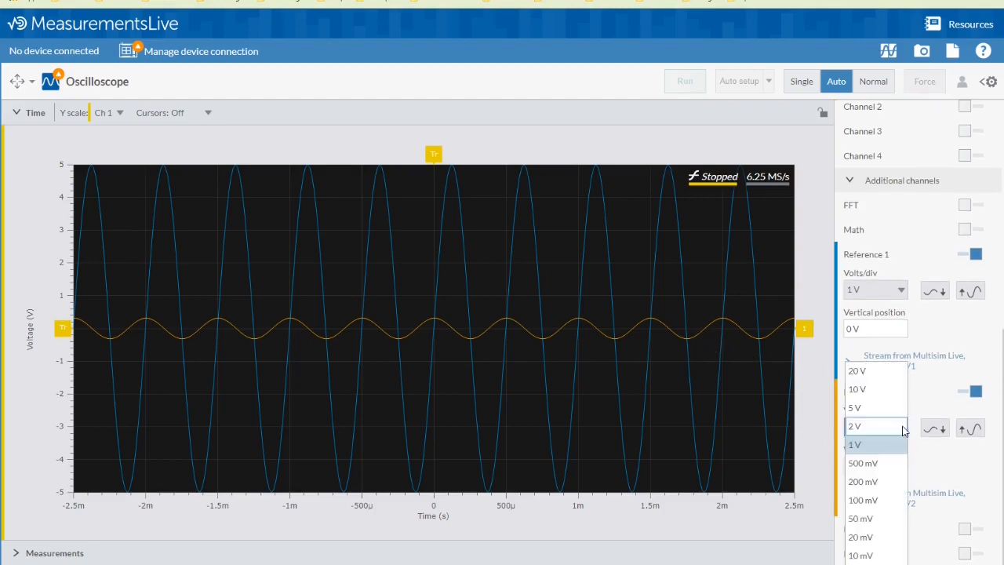
left_click(864, 465)
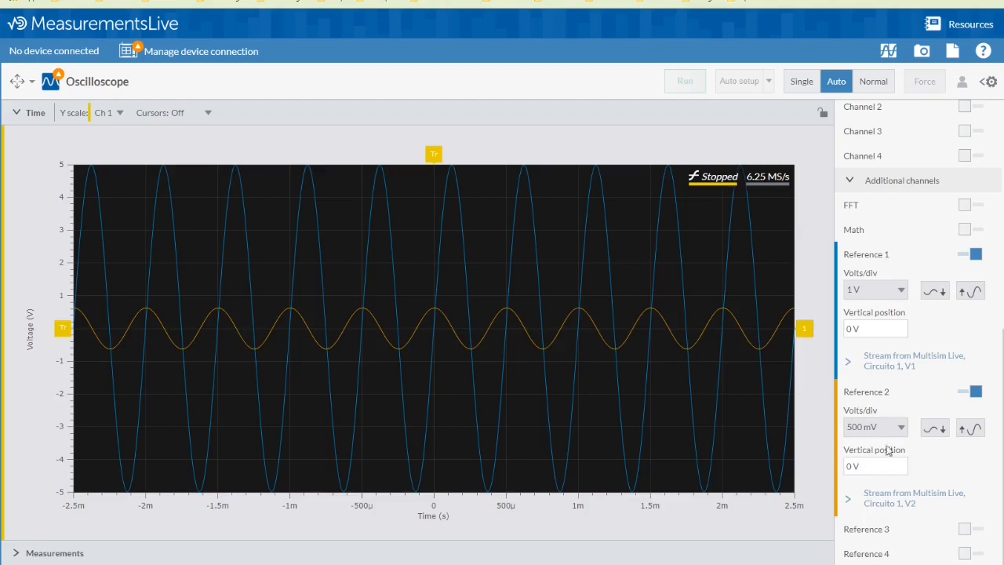
left_click(903, 428)
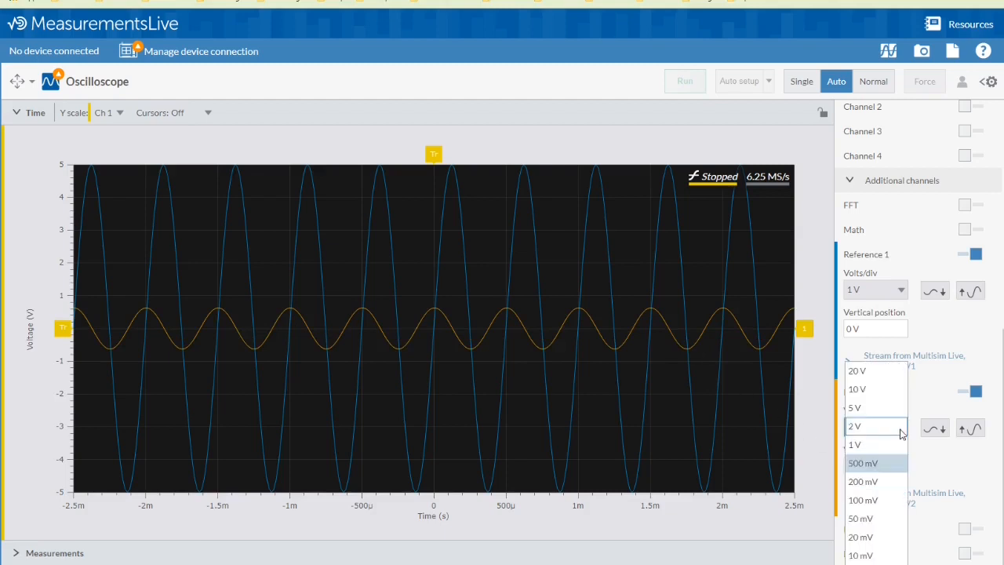
left_click(865, 519)
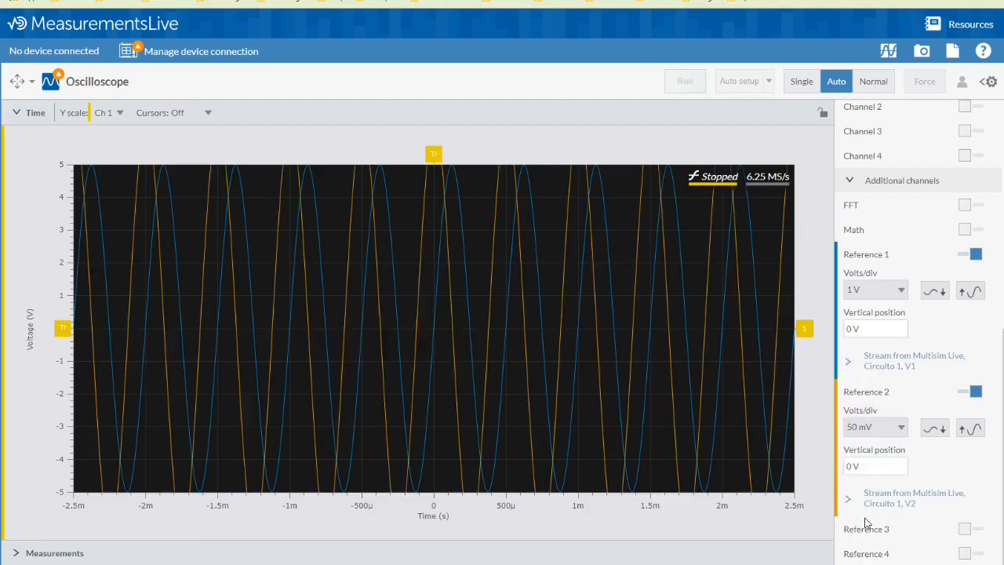
left_click(900, 428)
left_click(870, 501)
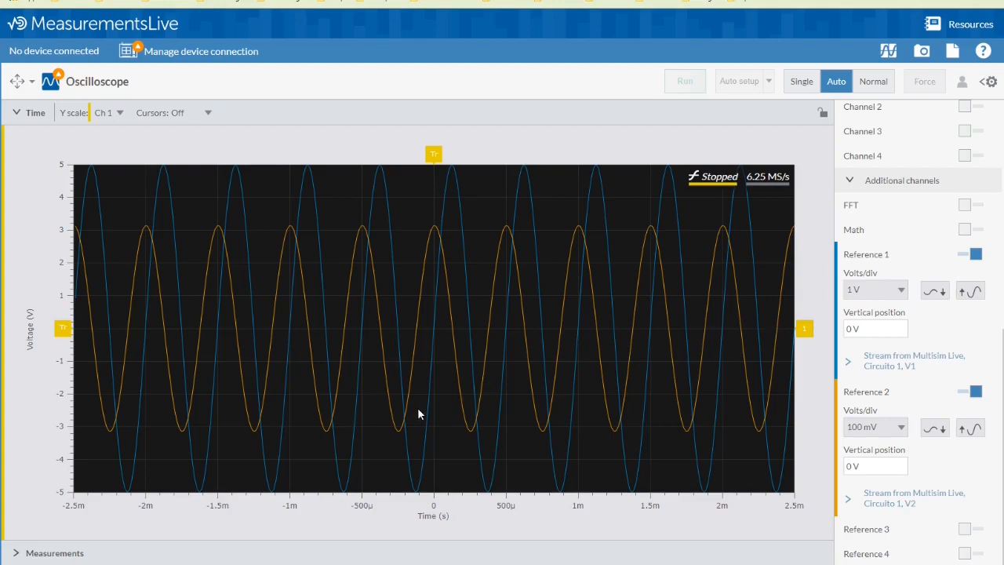
Set the oscilloscope's horizontal Time/div to 200 µs.
scroll(995, 363, "up", 1)
scroll(918, 329, "up", 6)
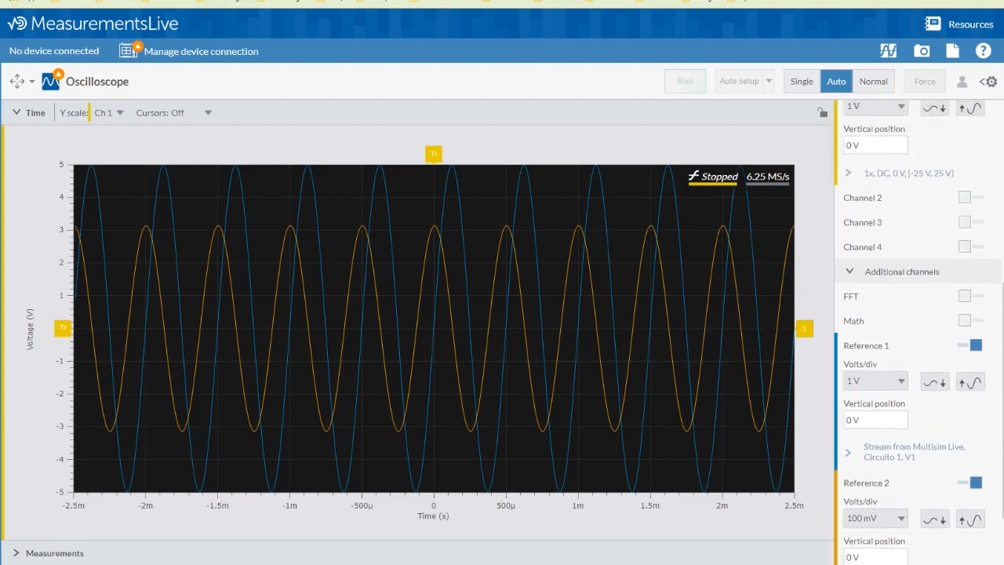
scroll(918, 329, "up", 3)
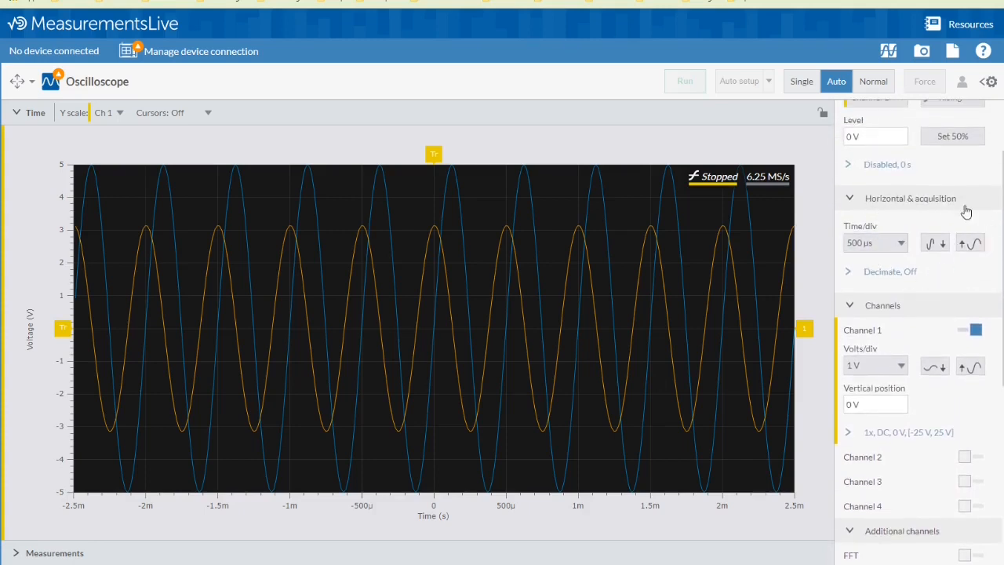
scroll(917, 314, "up", 3)
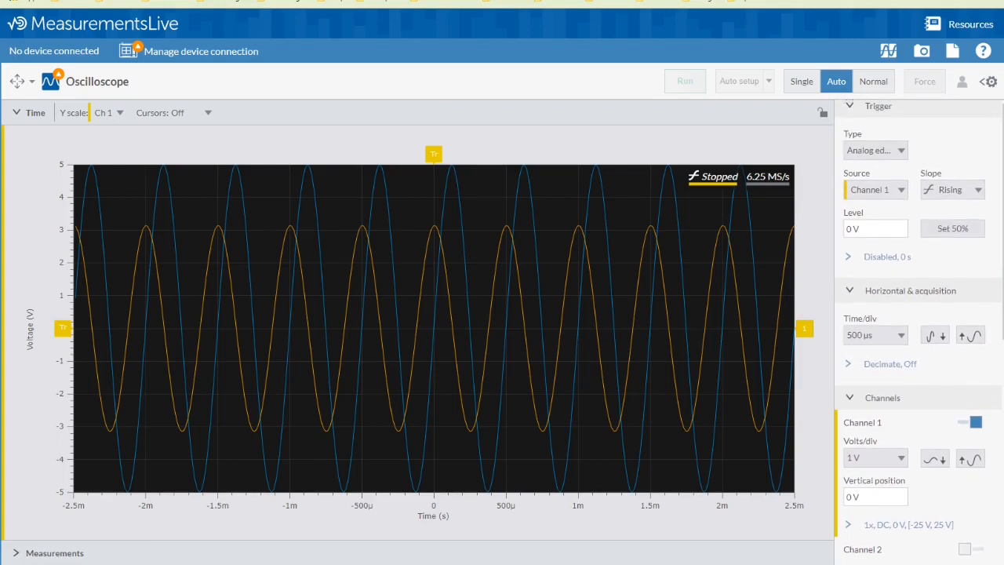
scroll(917, 313, "down", 2)
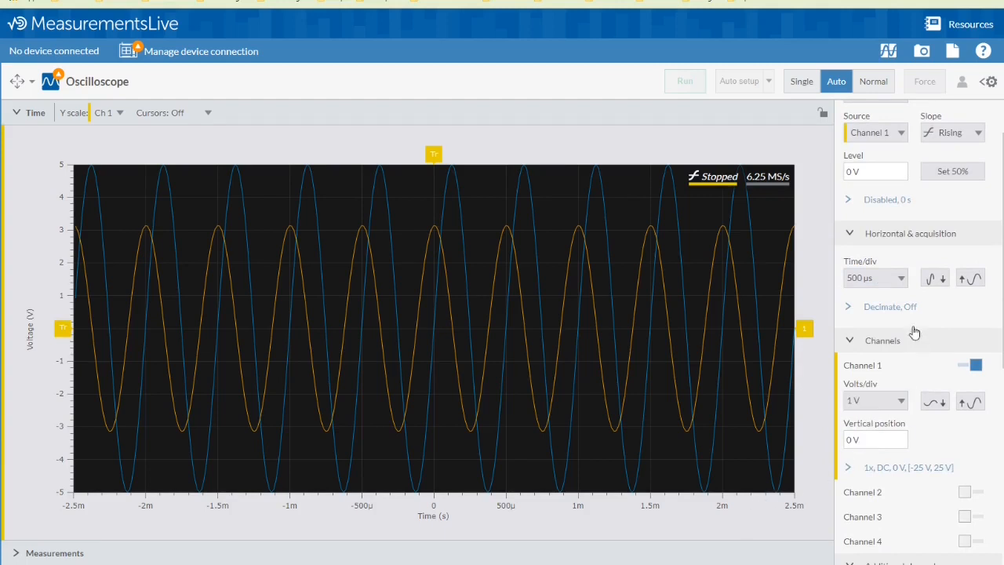
left_click(901, 279)
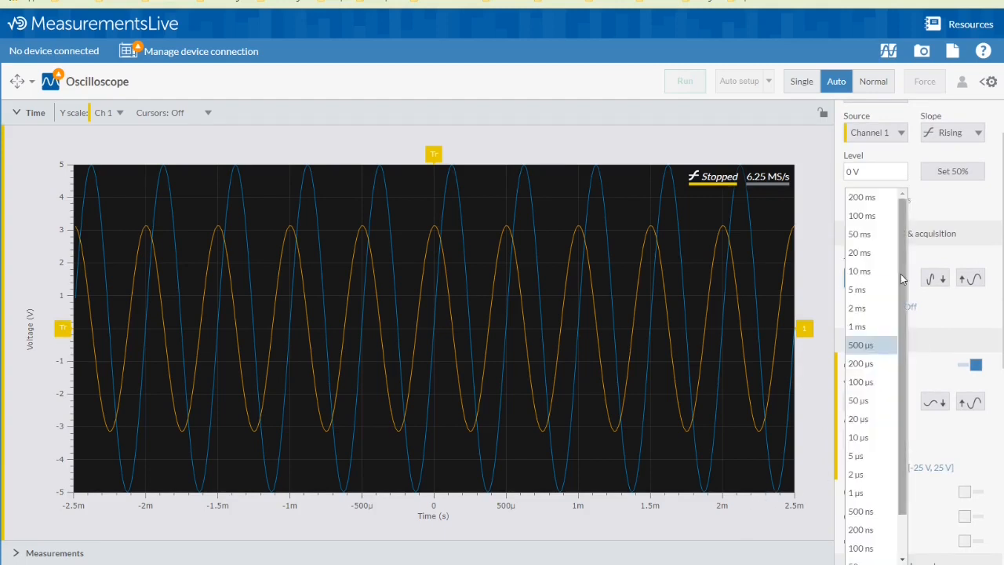
left_click(872, 363)
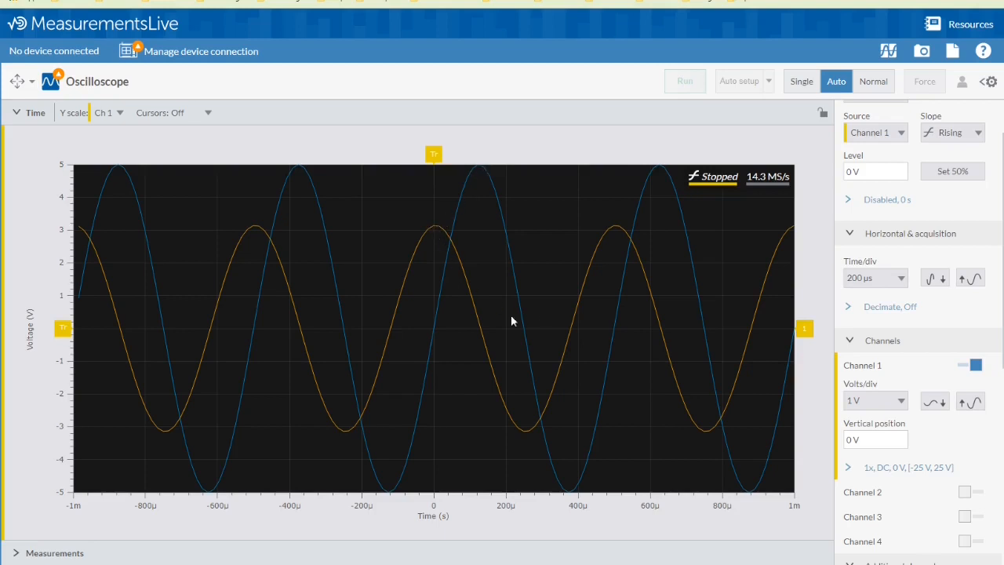
Expand the measurements table and set the oscilloscope cursors to Manual.
left_click(207, 114)
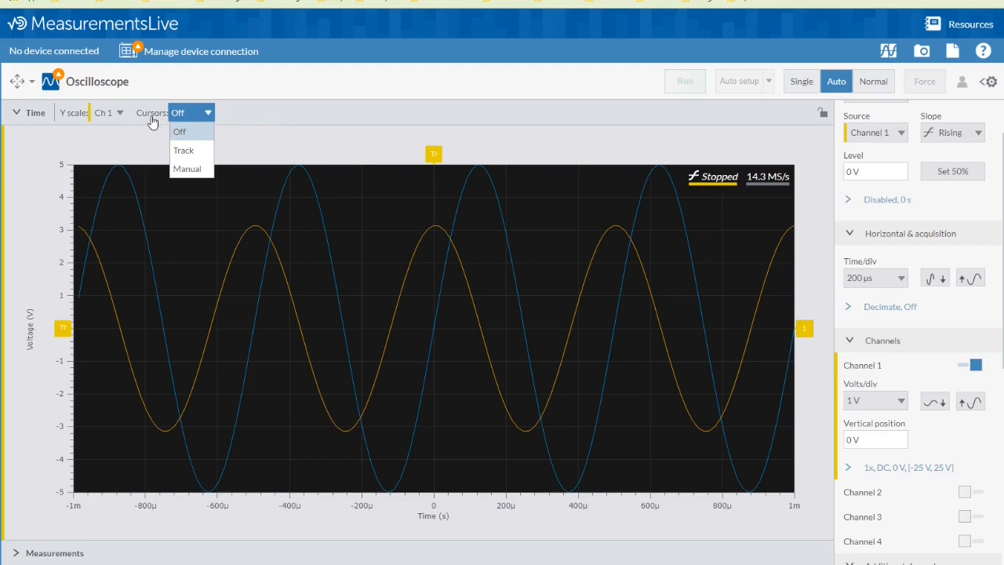
left_click(278, 115)
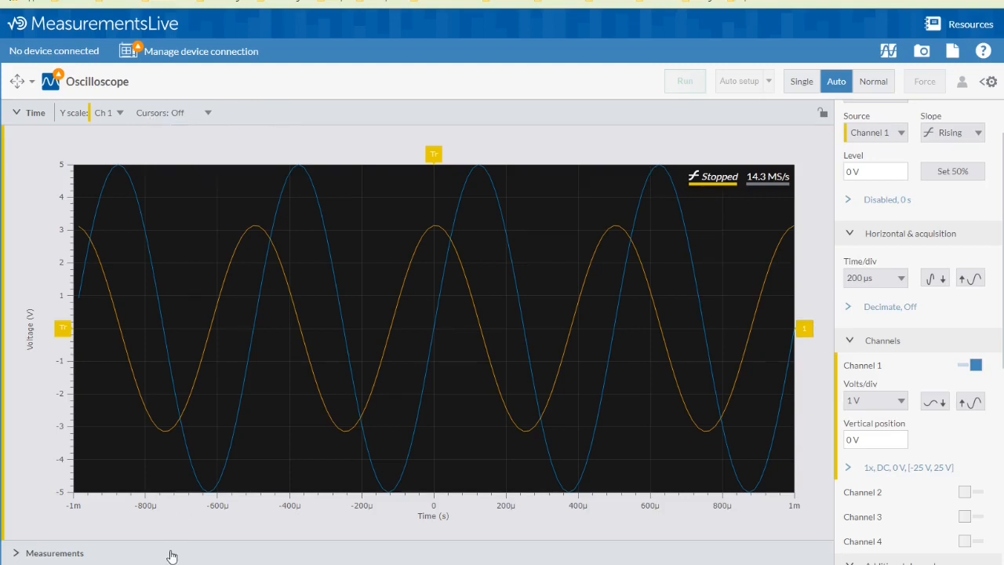
left_click(18, 556)
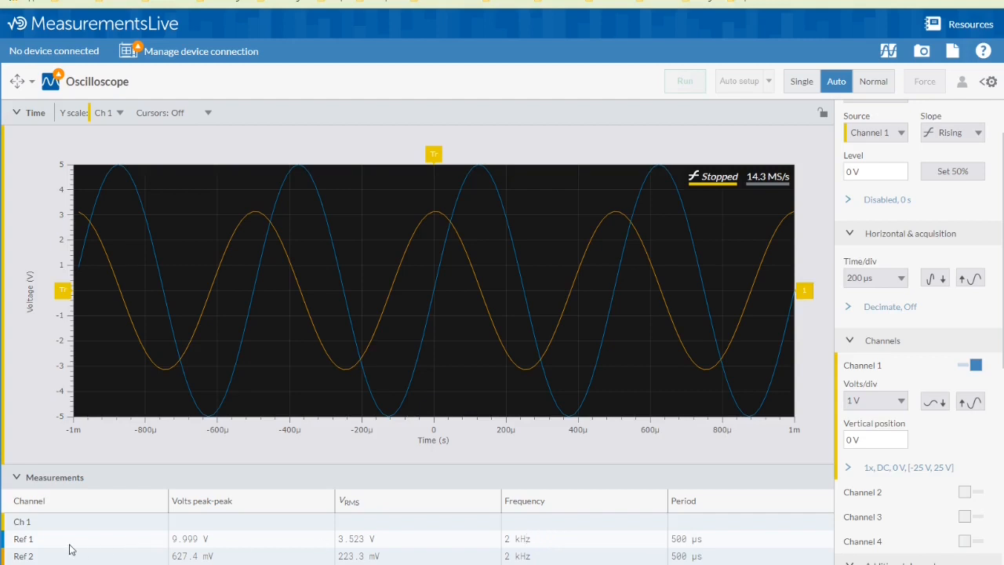
left_click(188, 112)
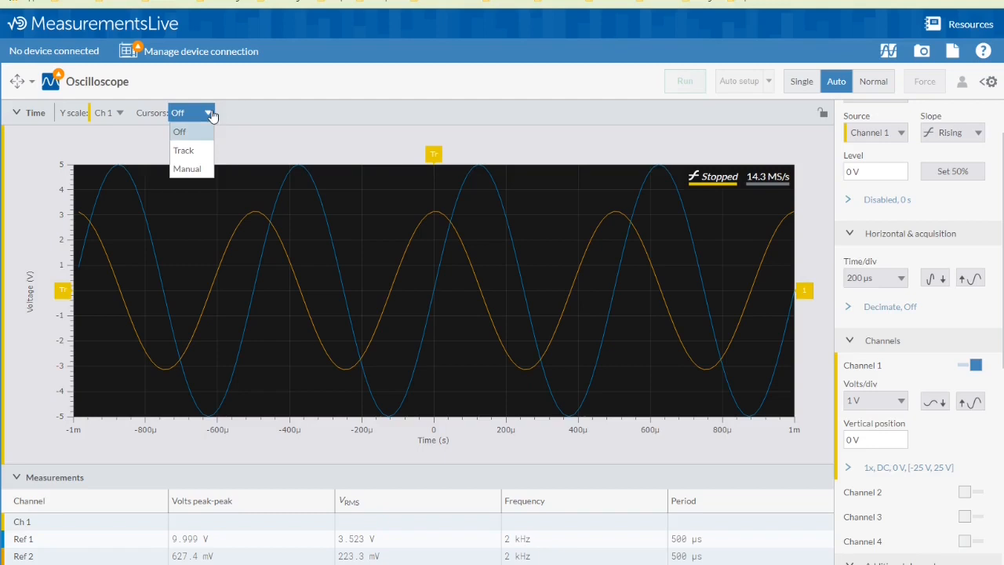
left_click(185, 169)
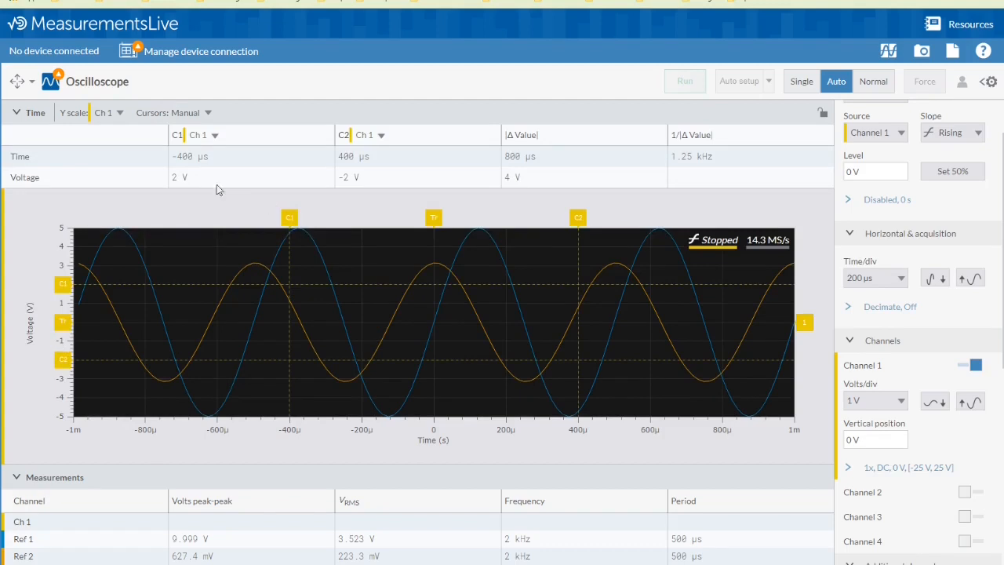
Place time cursor C1 on a V2 peak at about -494 µs and C2 on the following V1 peak at about -376 µs.
left_click_drag(289, 218, 259, 218)
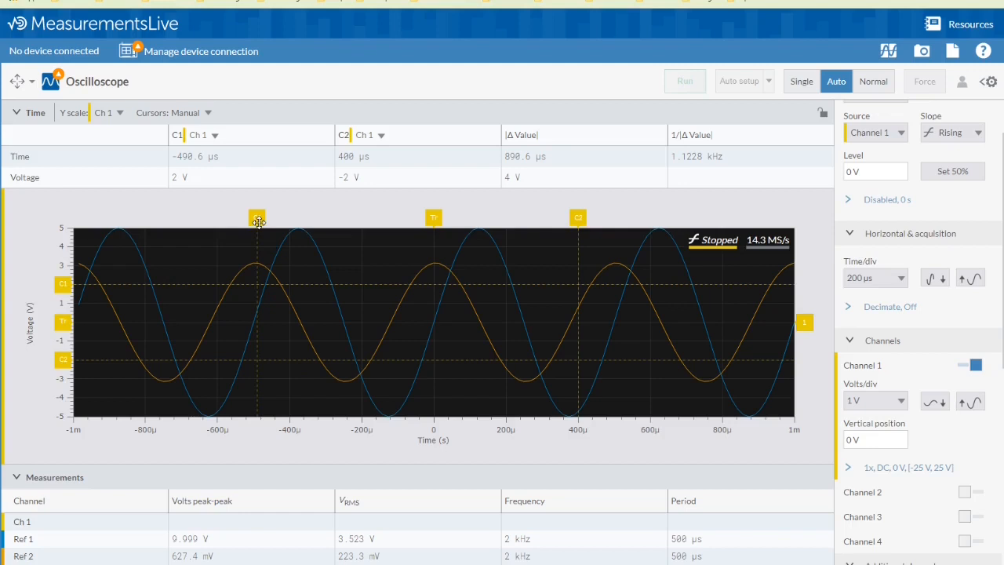
left_click_drag(258, 222, 261, 219)
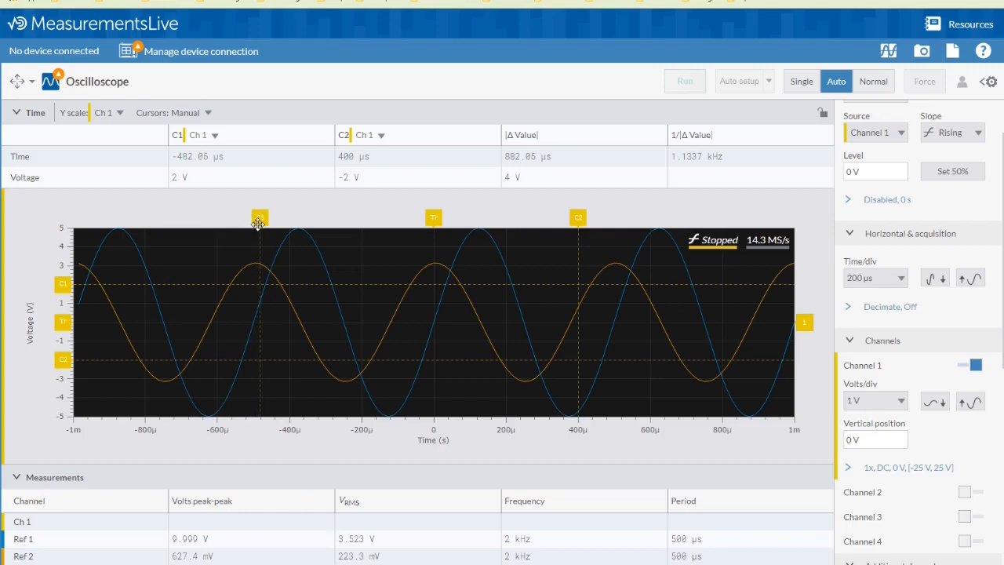
left_click_drag(258, 223, 255, 223)
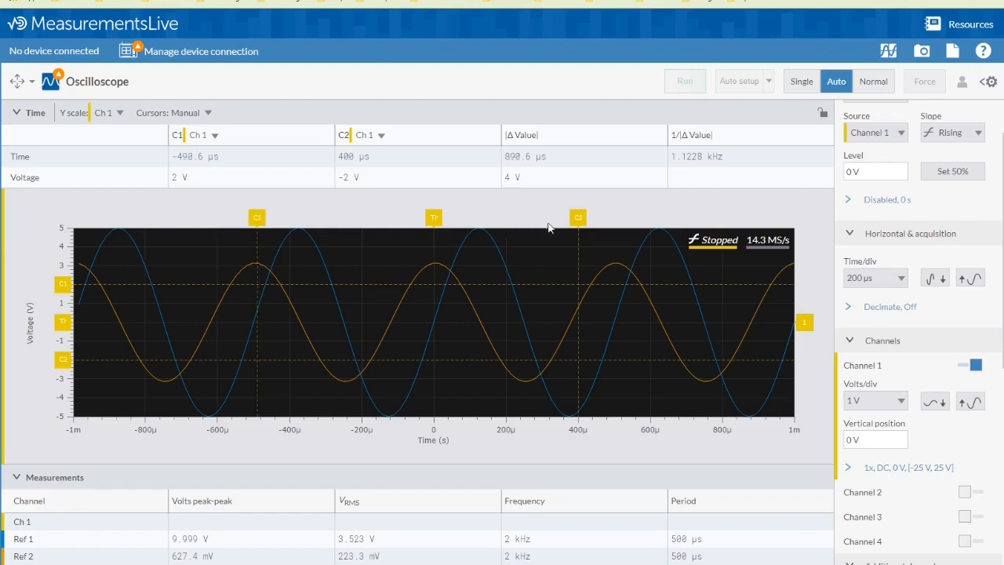
left_click_drag(578, 217, 255, 217)
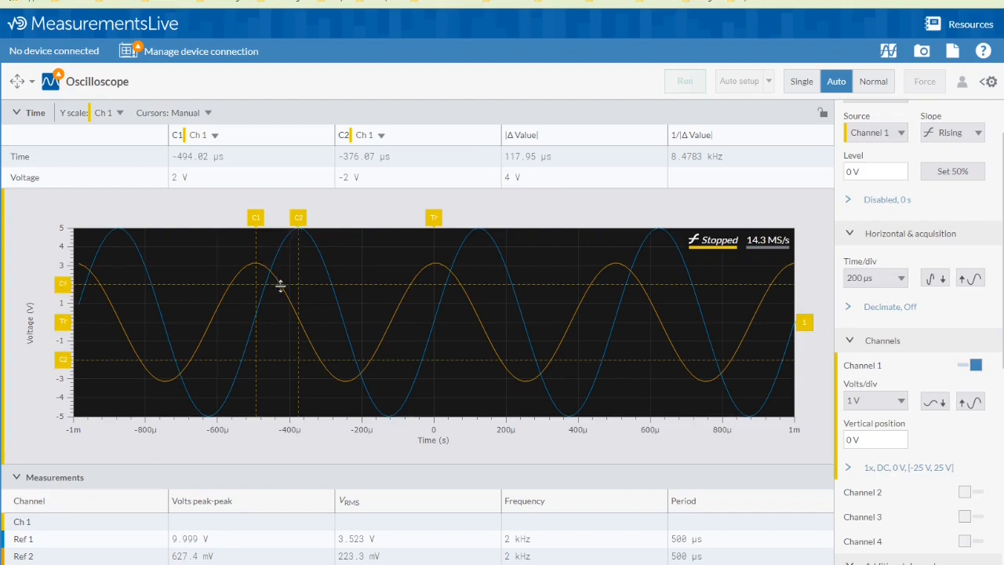
Move voltage cursor C1 to the V2 crest at about 3.14 V and C2 to the V1 crest at about 5.03 V.
left_click_drag(62, 283, 59, 280)
mouse_move(63, 281)
left_mouse_down()
mouse_move(63, 293)
mouse_move(64, 262)
left_mouse_up()
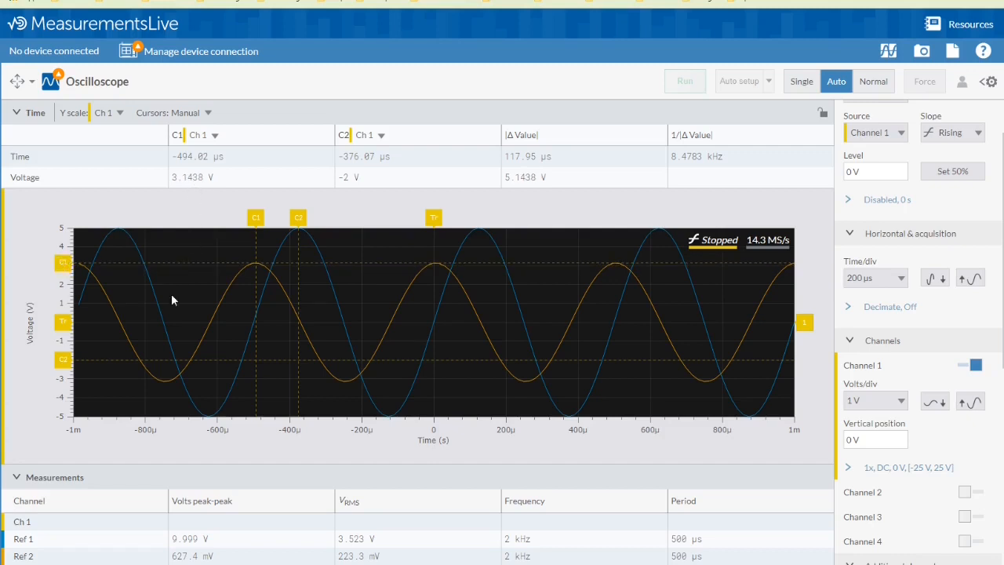
left_click_drag(67, 360, 67, 227)
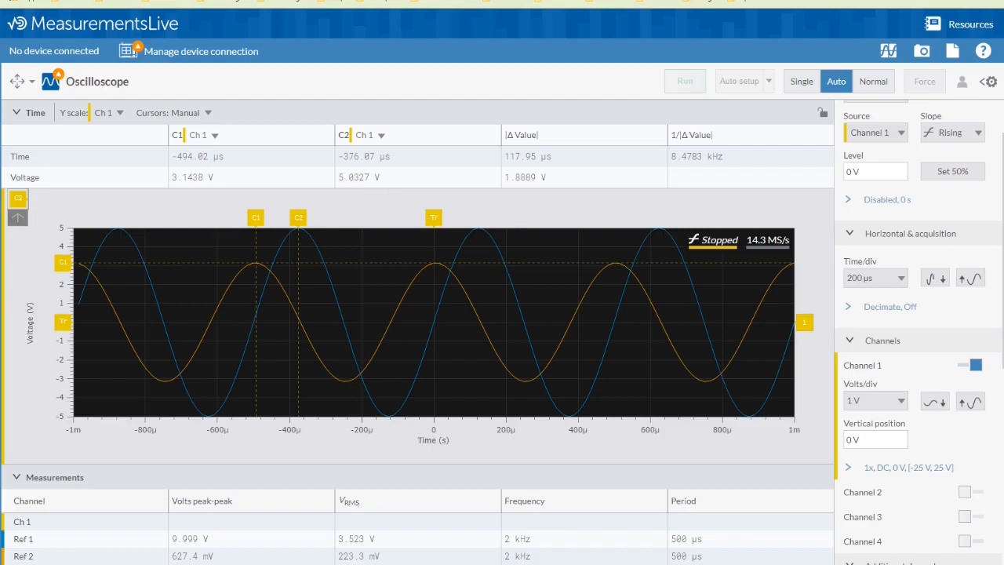
scroll(1002, 292, "up", 1)
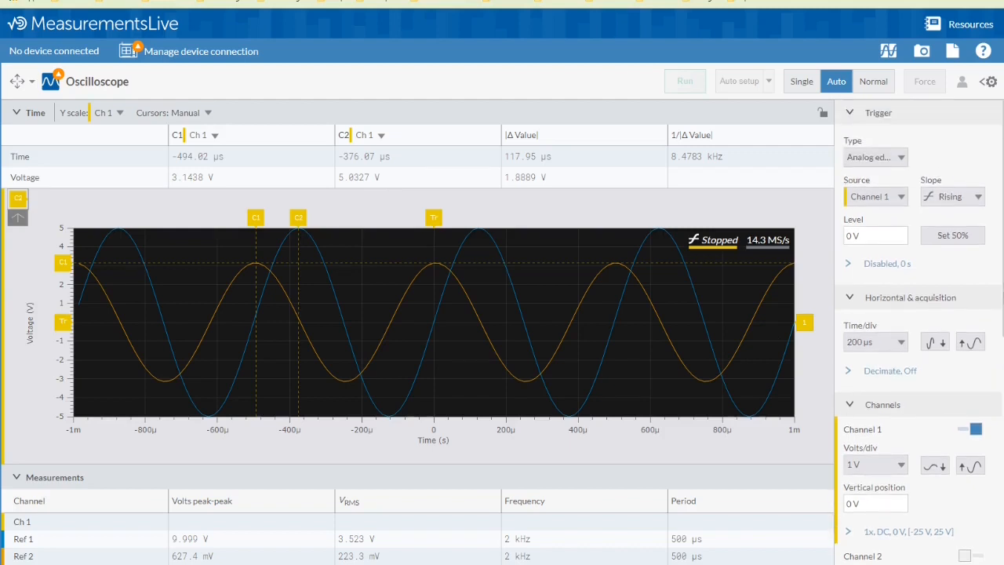
scroll(917, 337, "down", 6)
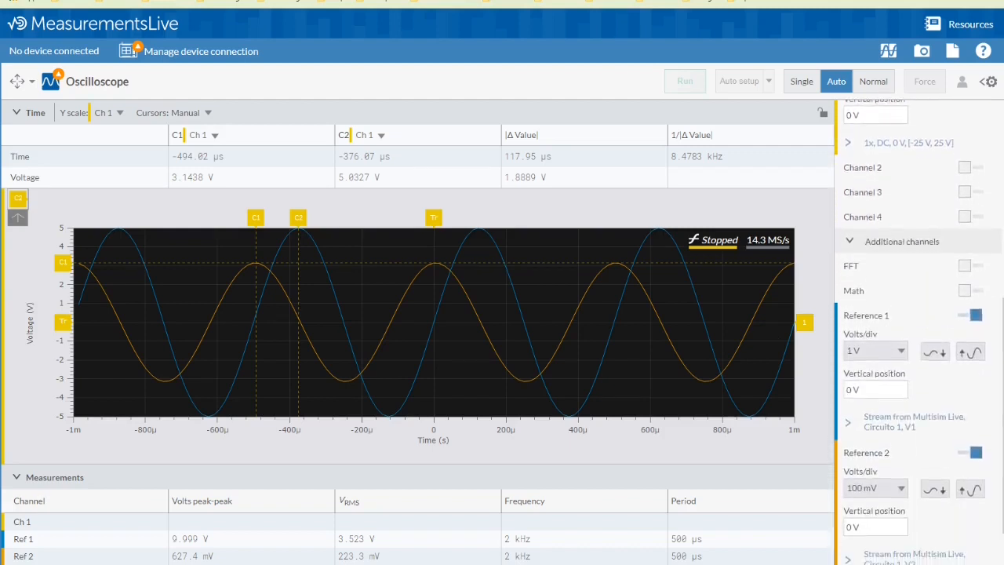
scroll(917, 337, "down", 1)
scroll(918, 333, "up", 6)
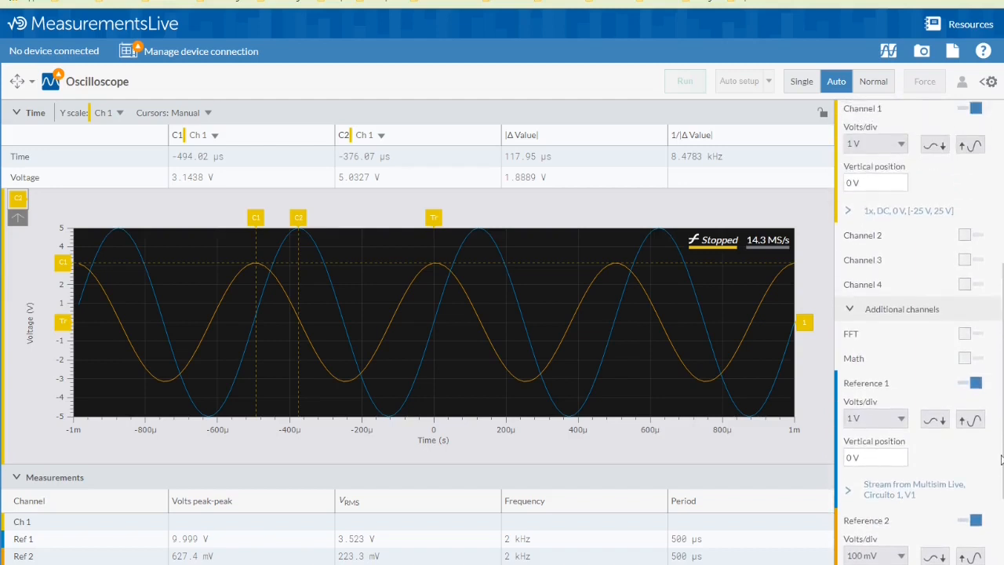
scroll(917, 332, "up", 1)
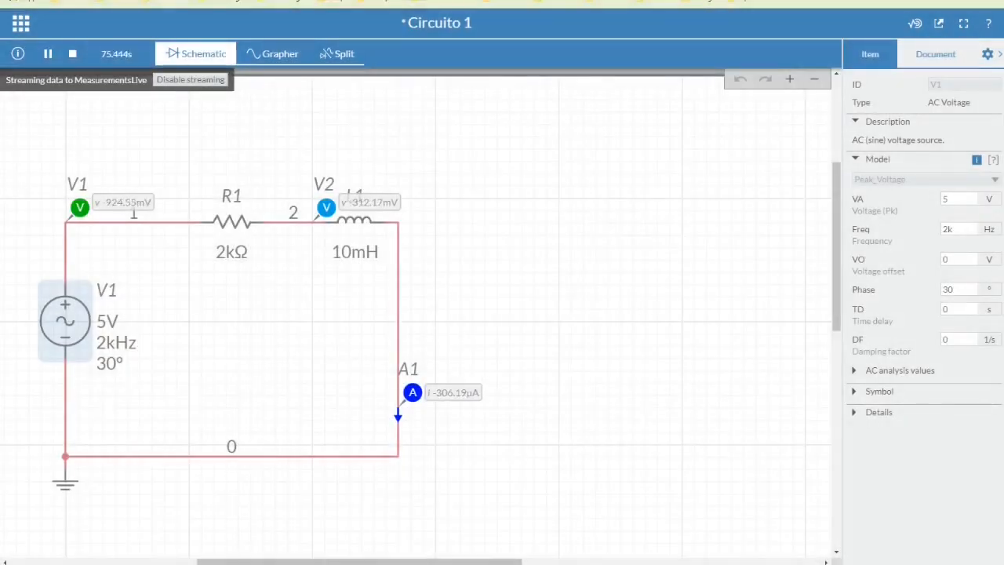
Switch to Multisim Live and enable Periodic measurement labels for probes V1, V2 and A1.
left_click(80, 208)
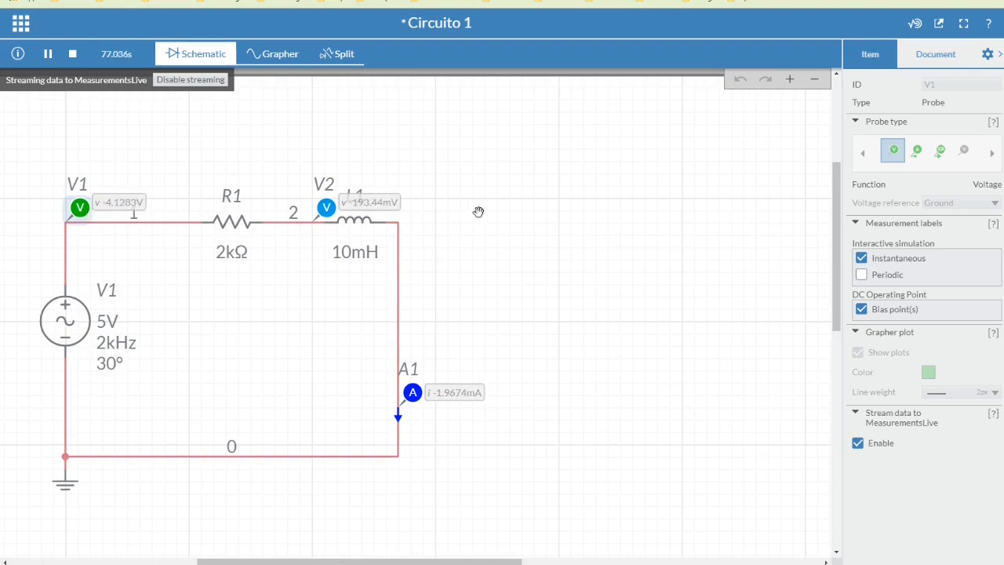
left_click(861, 275)
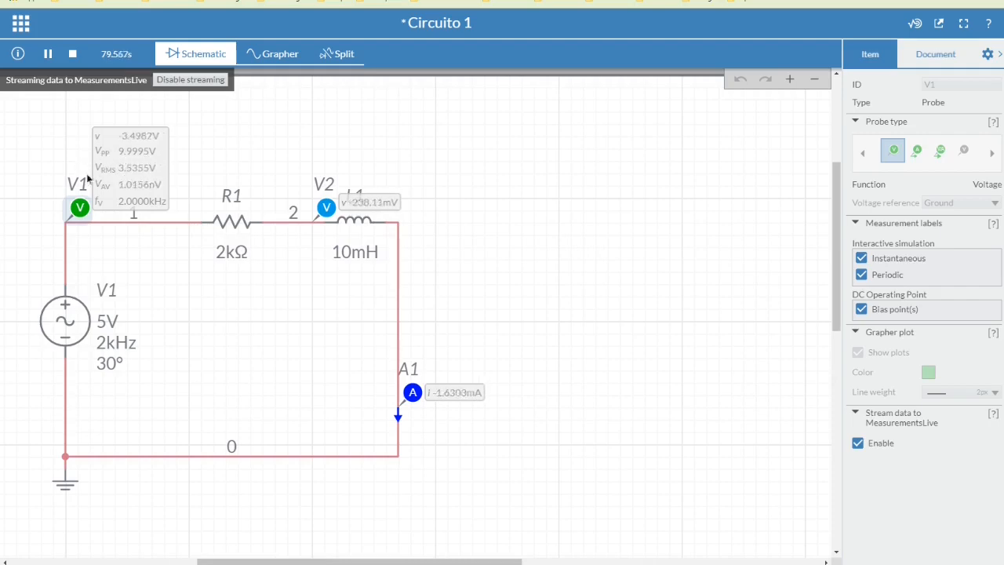
left_click(325, 207)
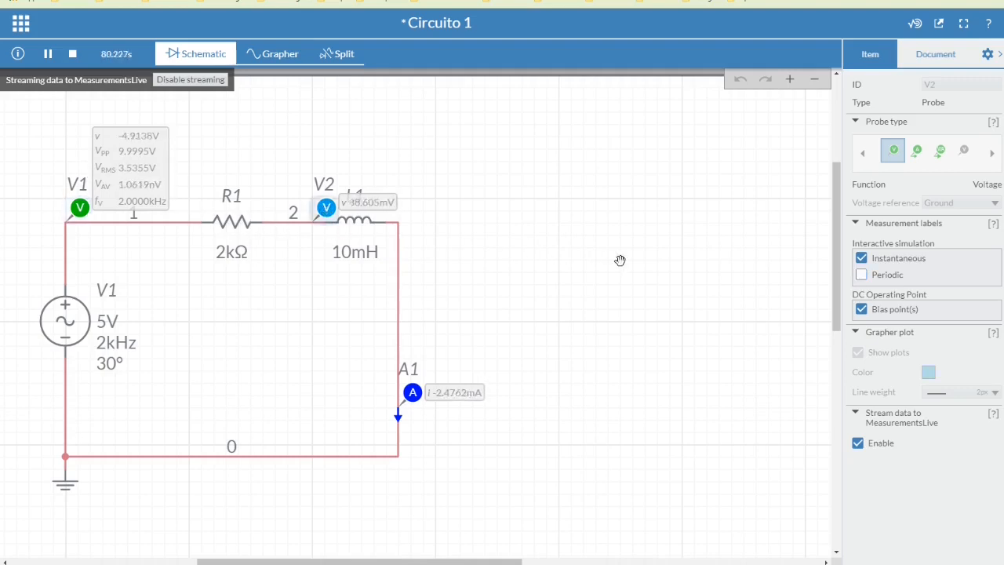
left_click(861, 274)
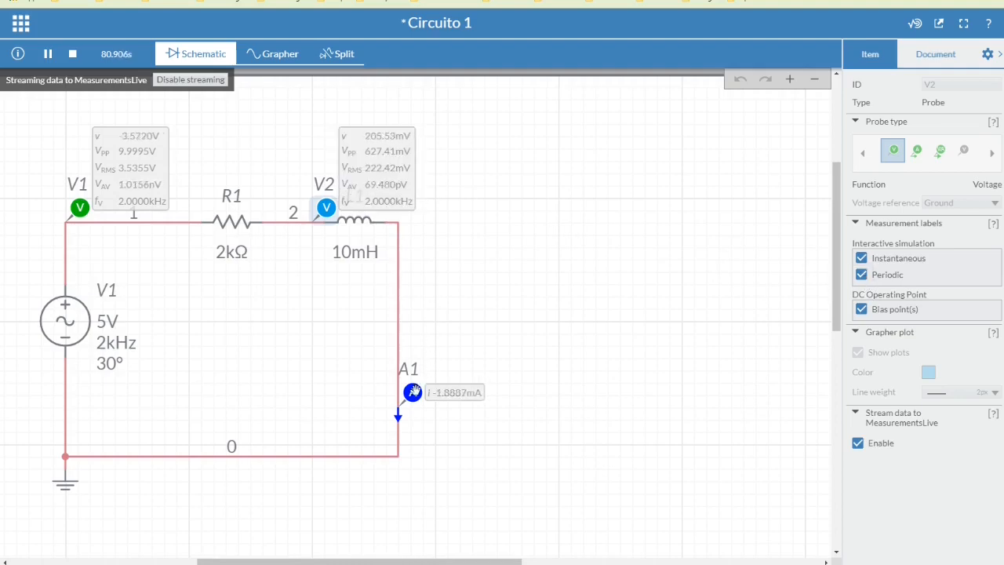
left_click(412, 392)
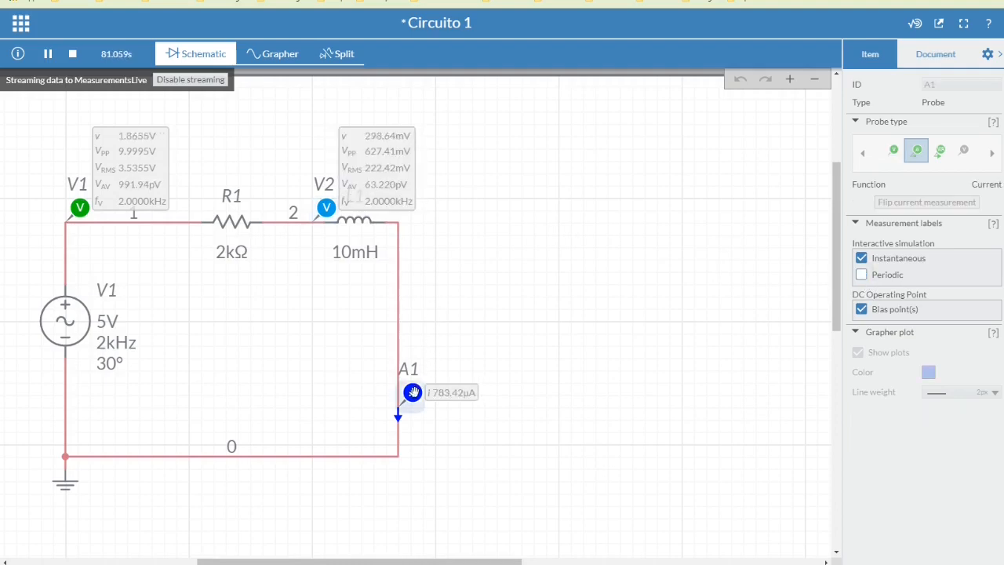
left_click(862, 275)
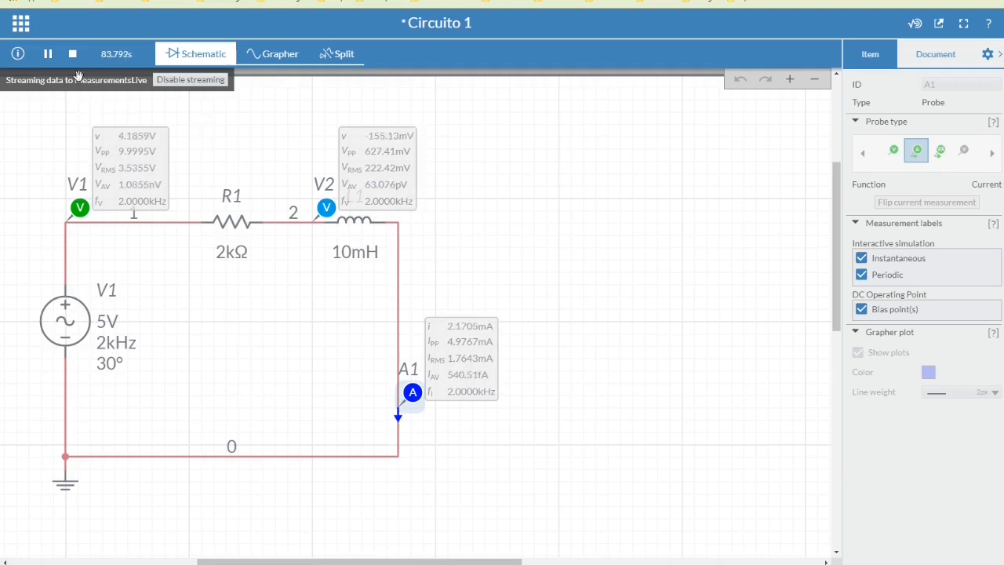
Stop the interactive simulation, save Circuito 1 and deselect the current probe.
left_click(72, 53)
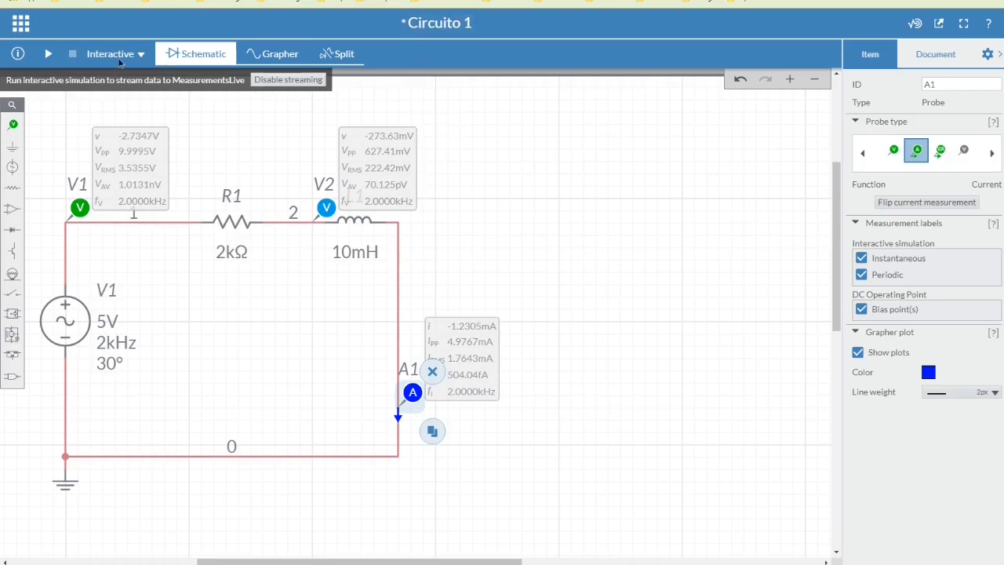
left_click(20, 24)
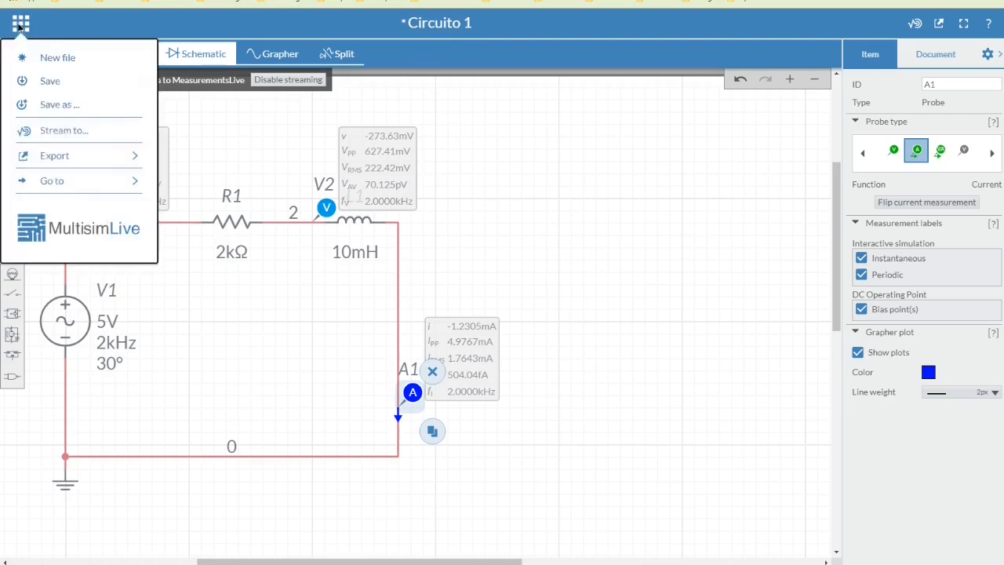
left_click(20, 81)
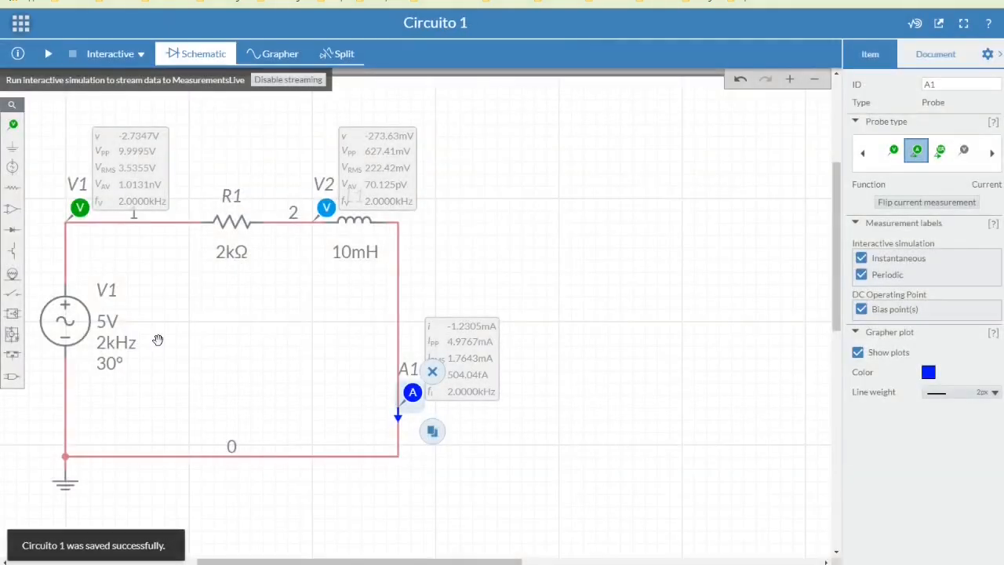
left_click(157, 340)
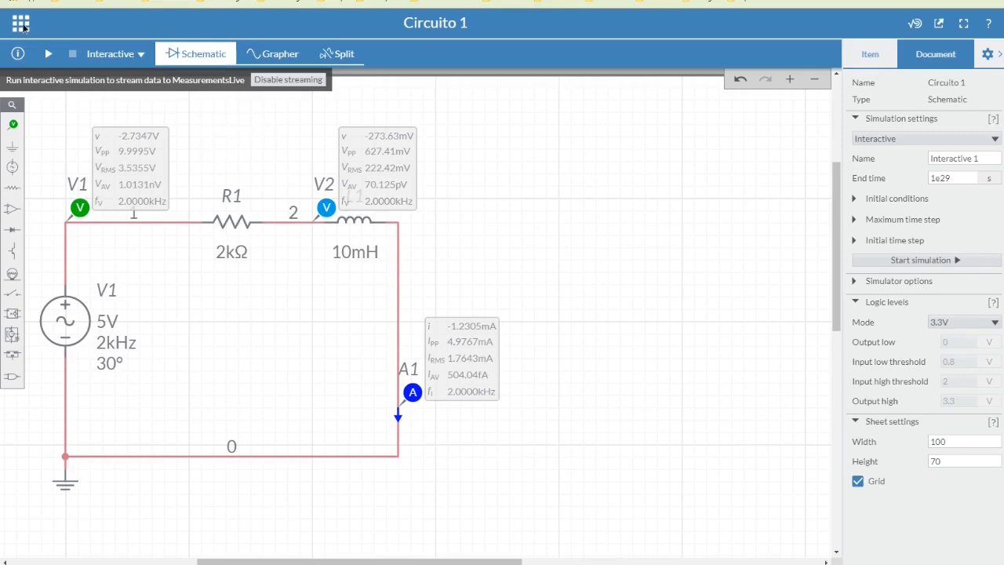
left_click(21, 24)
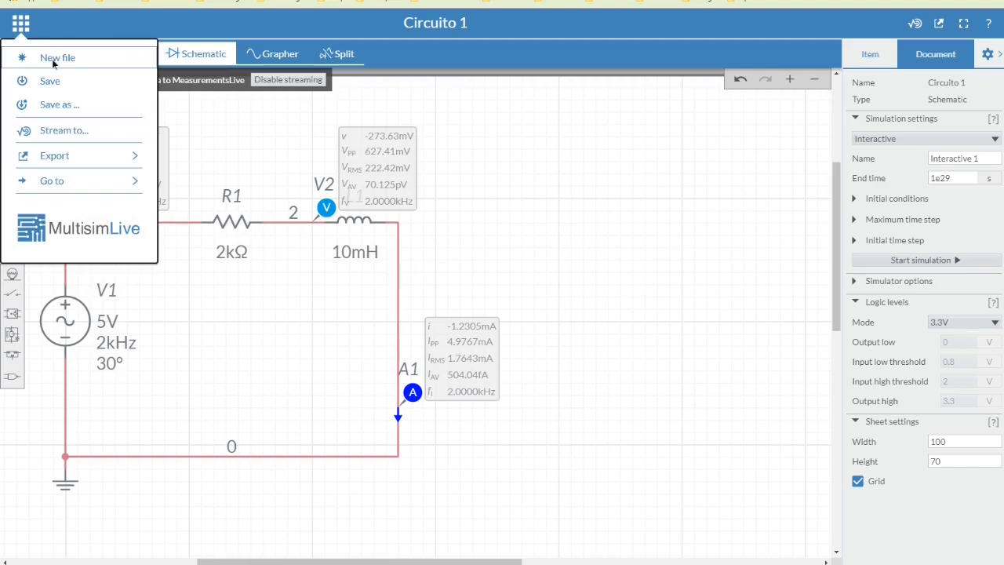
left_click(259, 135)
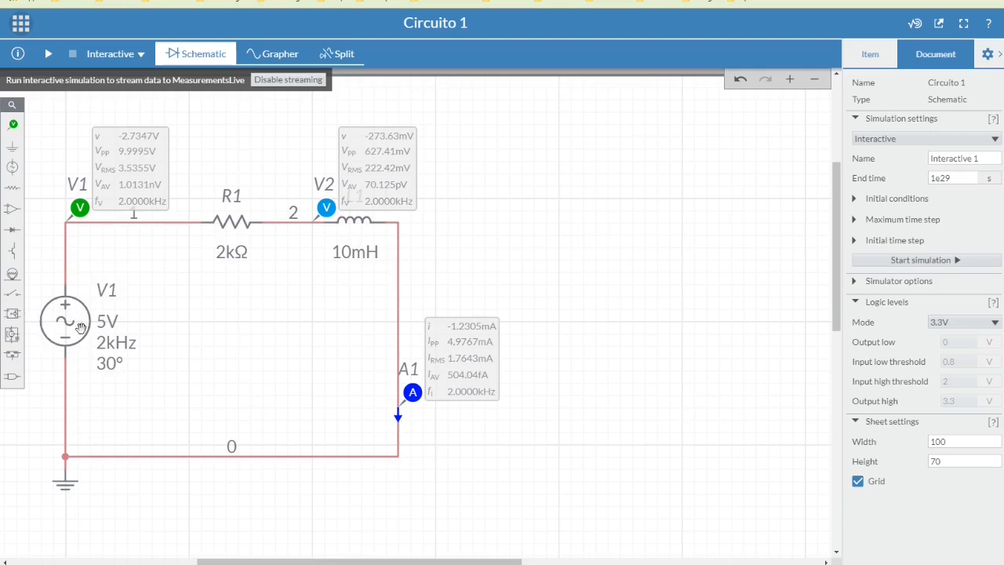
left_click(57, 319)
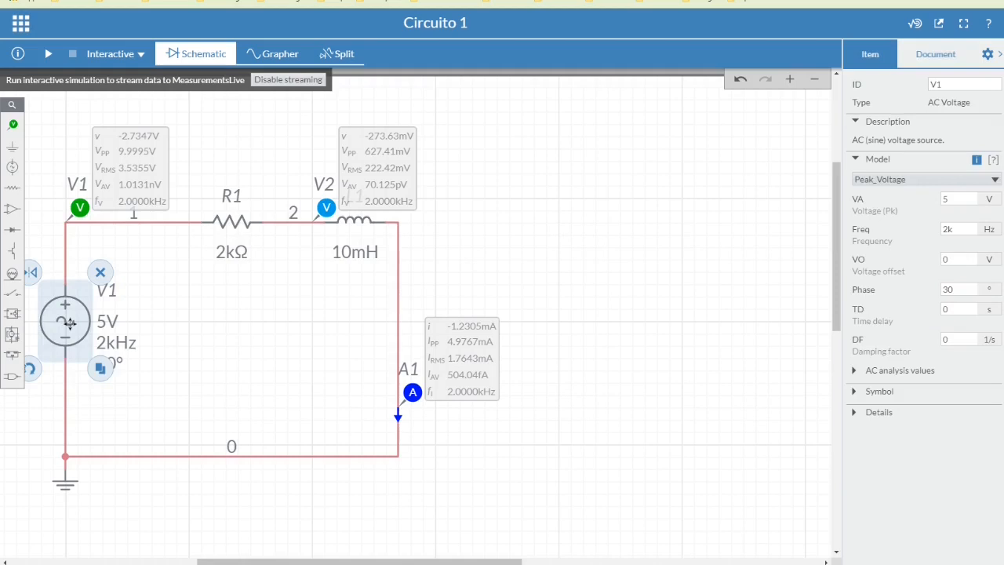
left_click(13, 105)
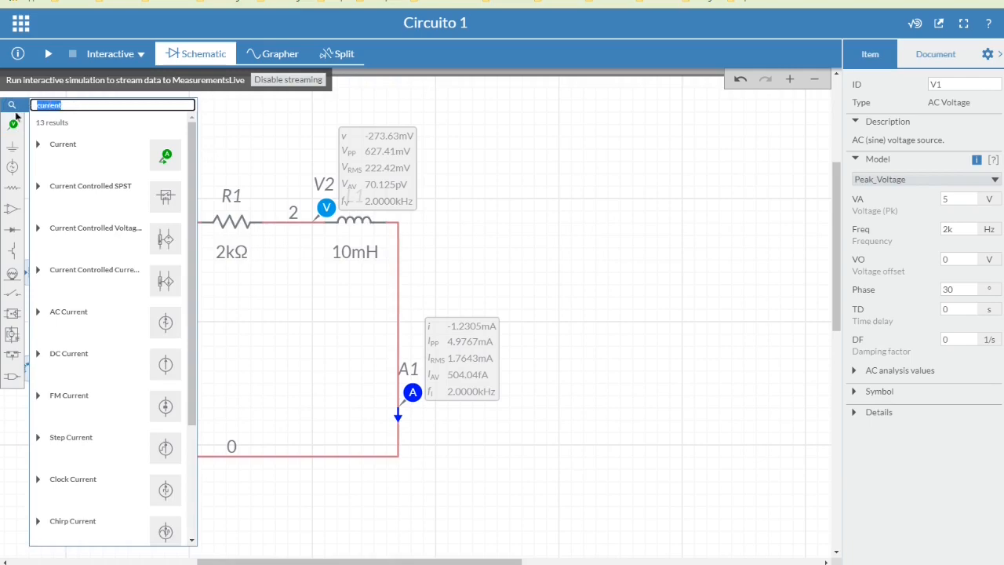
Search the component library for "sou".
type("sou")
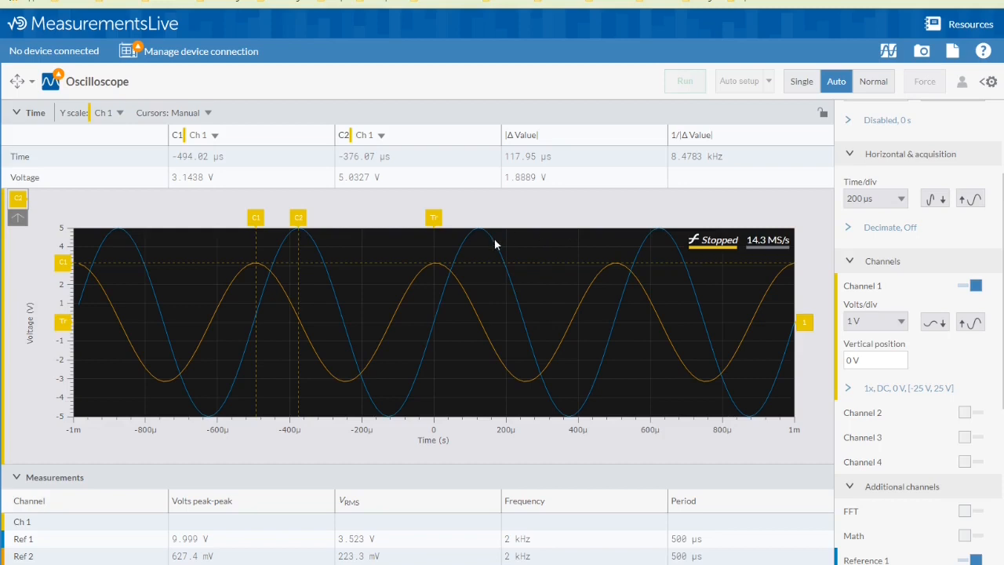
left_click(922, 54)
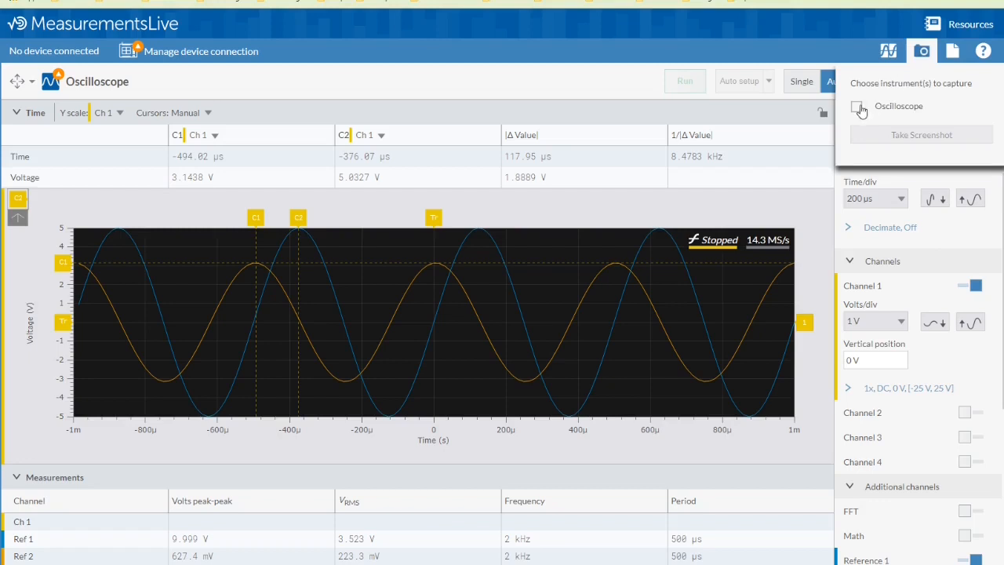
left_click(858, 107)
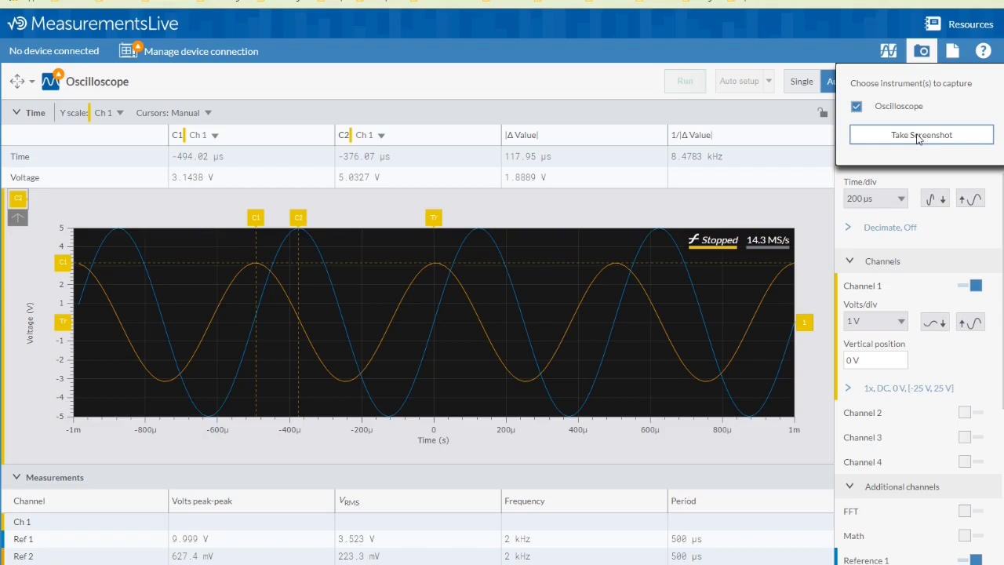
left_click(857, 109)
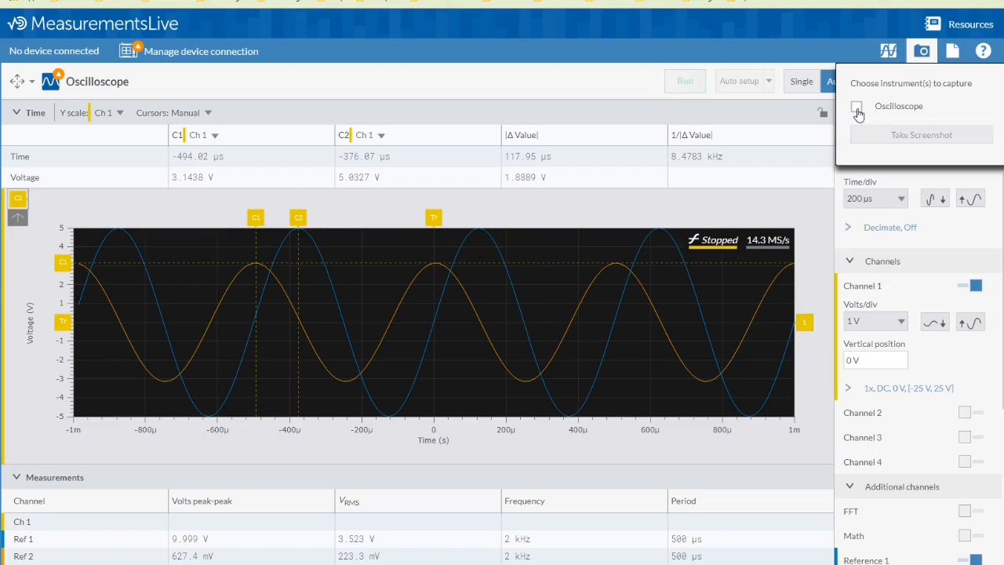
left_click(659, 211)
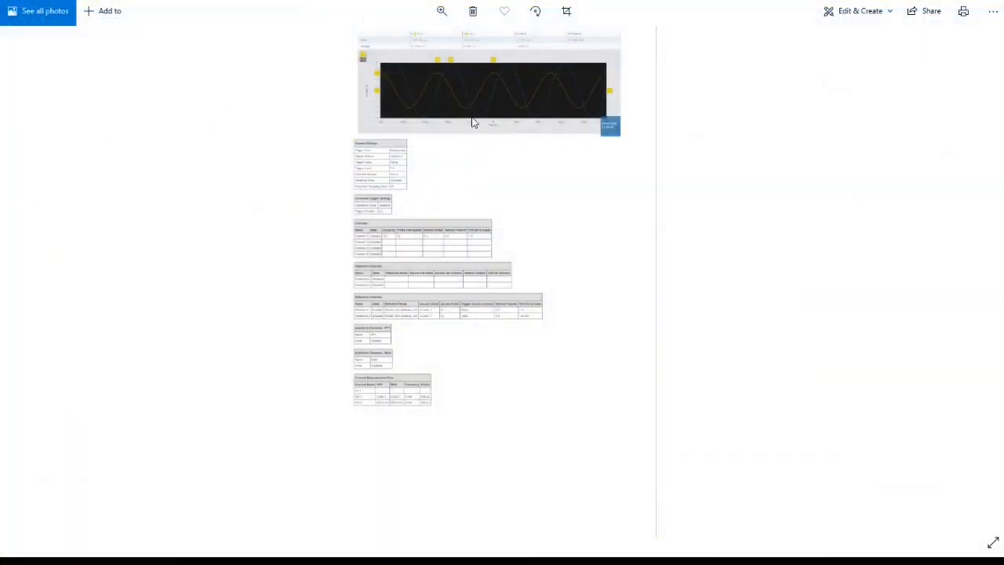
Switch to Photos and examine the captured oscilloscope image: cursor readings, waveforms, trigger settings, channel tables and channel measurements data.
left_click(437, 10)
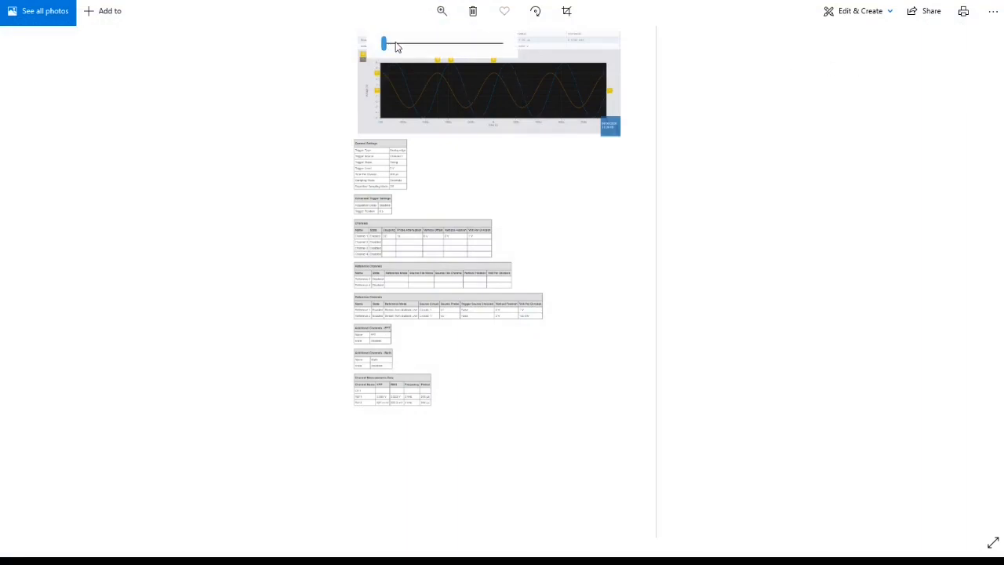
left_click_drag(390, 44, 402, 45)
scroll(466, 201, "up", 5)
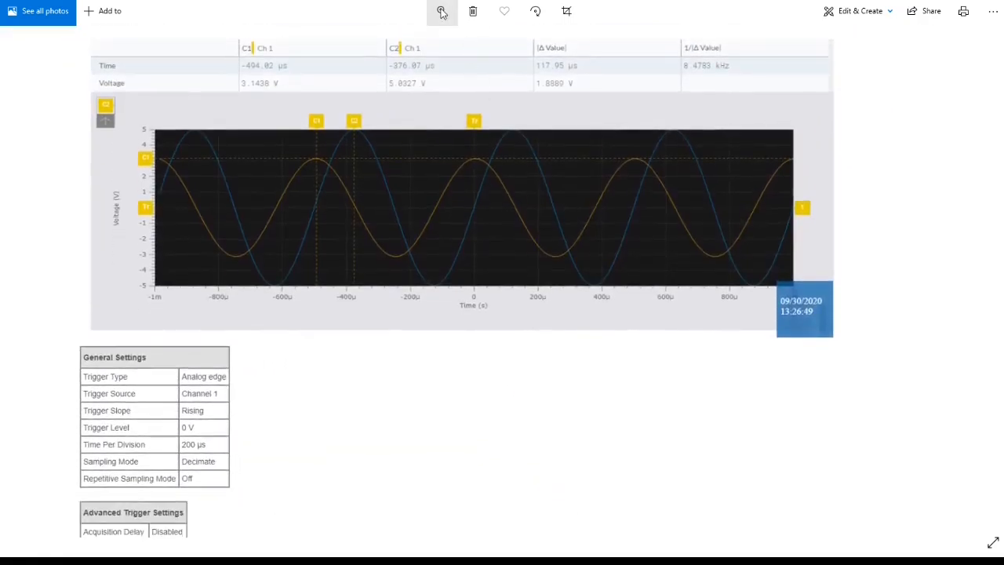
left_click(441, 11)
left_click_drag(401, 44, 406, 44)
left_click_drag(325, 162, 336, 202)
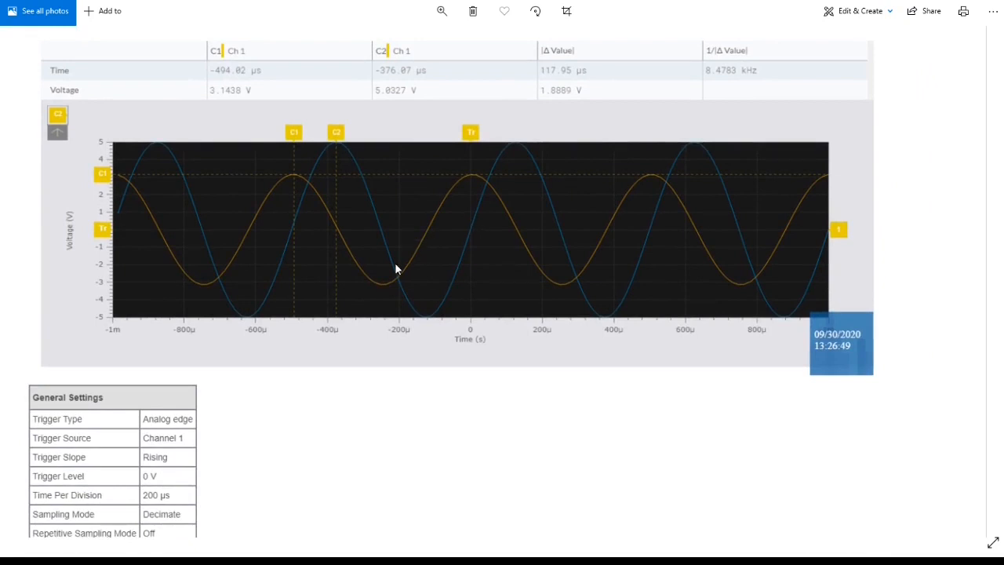
left_click_drag(223, 511, 271, 277)
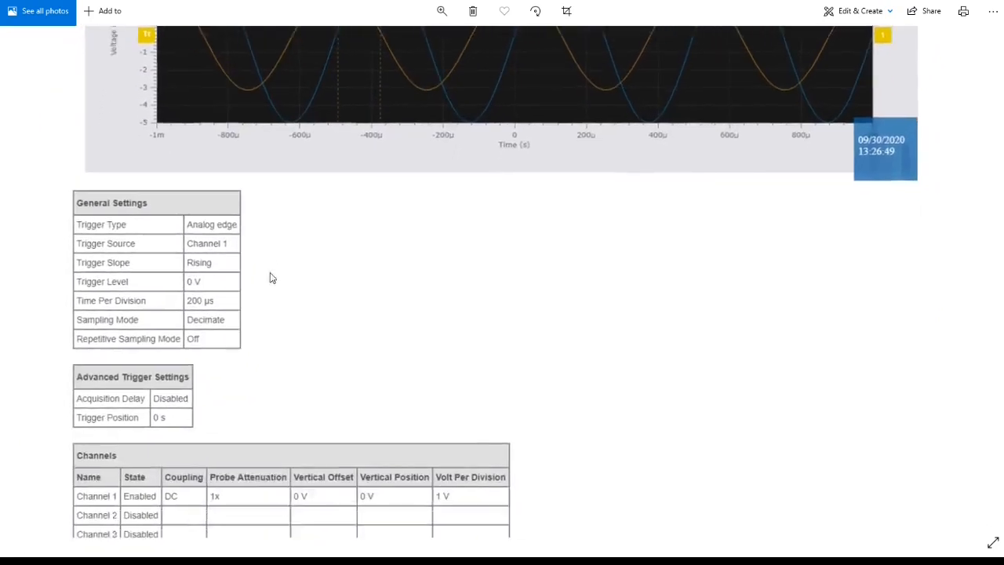
left_click_drag(188, 444, 226, 265)
left_click_drag(285, 392, 289, 174)
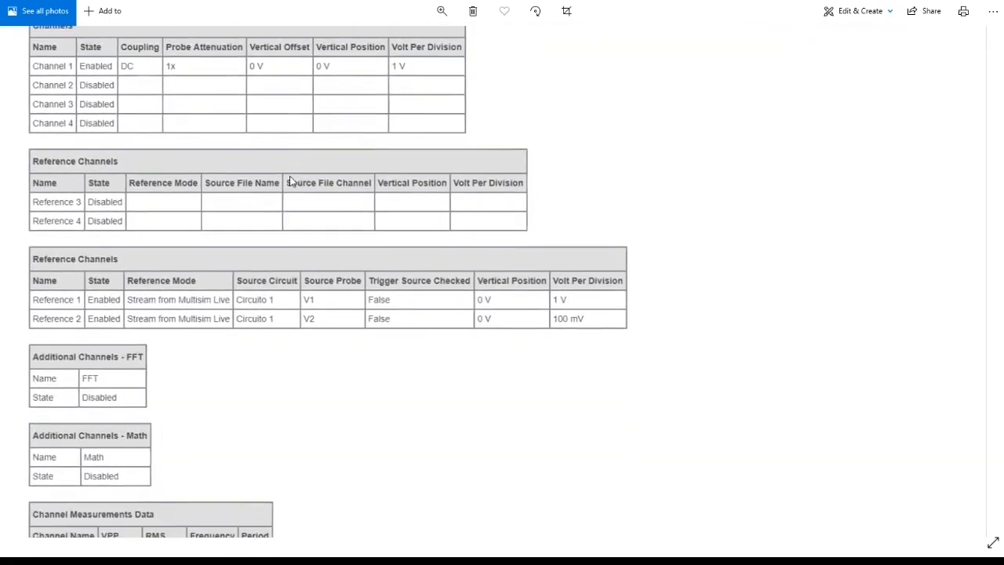
left_click_drag(273, 400, 303, 181)
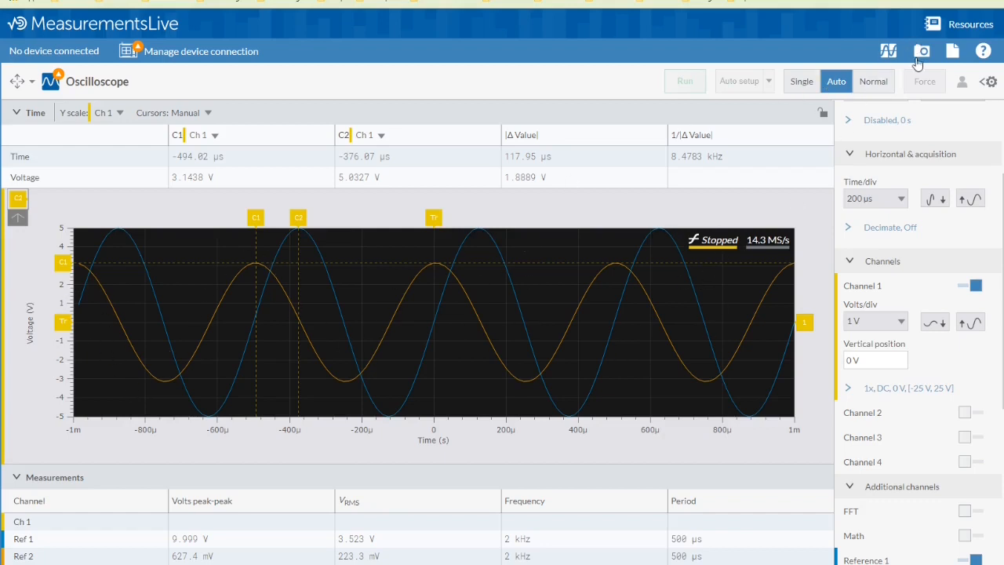
left_click(951, 53)
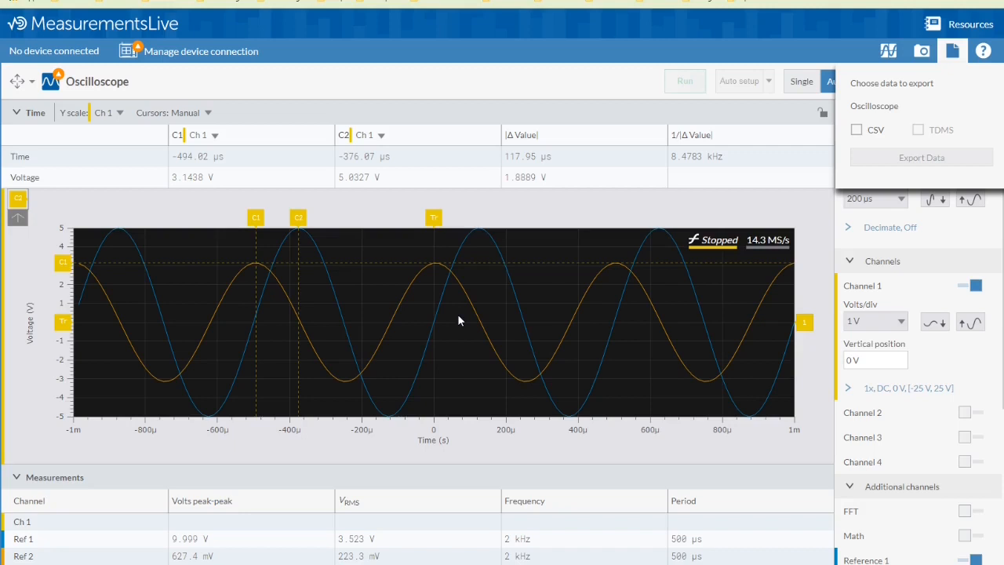
left_click(856, 130)
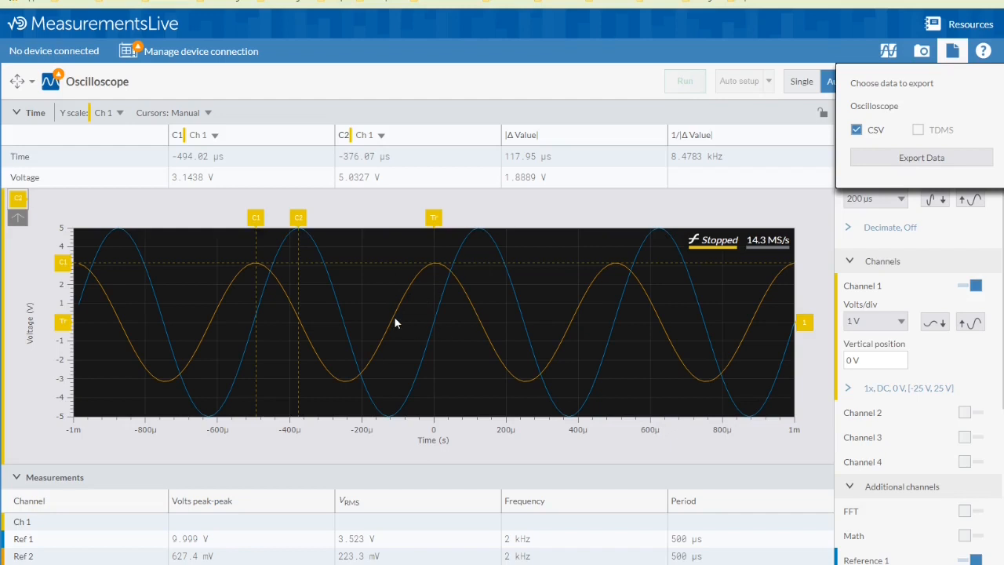
left_click(856, 130)
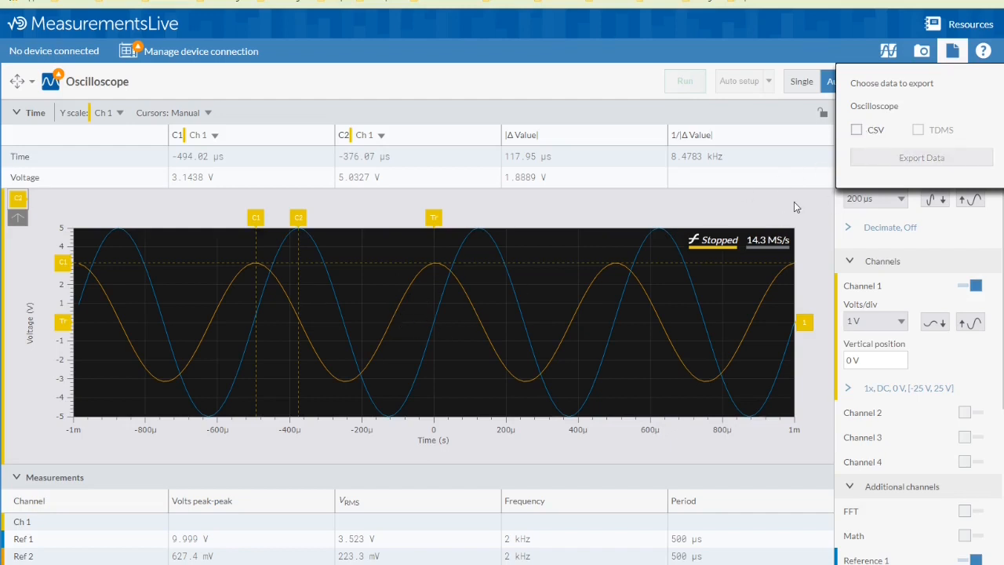
left_click(707, 208)
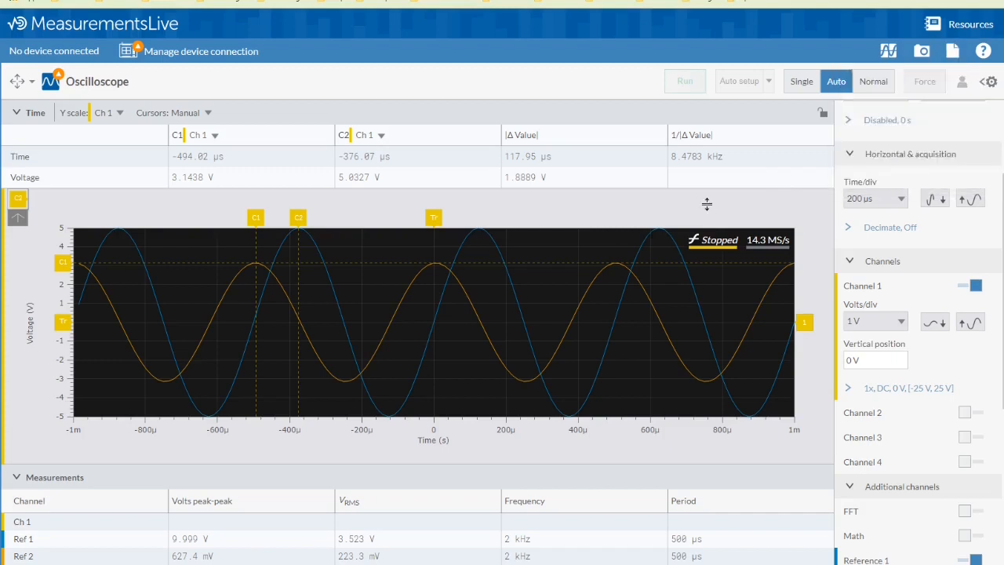